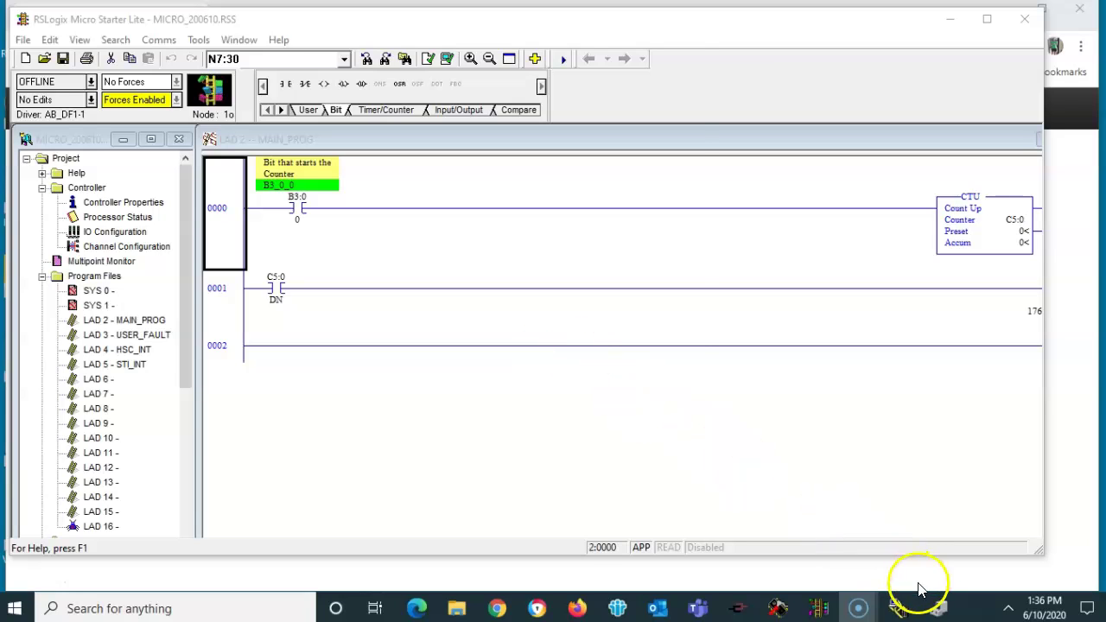
# In Device Manager, locate the Prolific USB-to-Serial Comm Port on COM4 under Ports (COM & LPT).
pyautogui.click(938, 608)
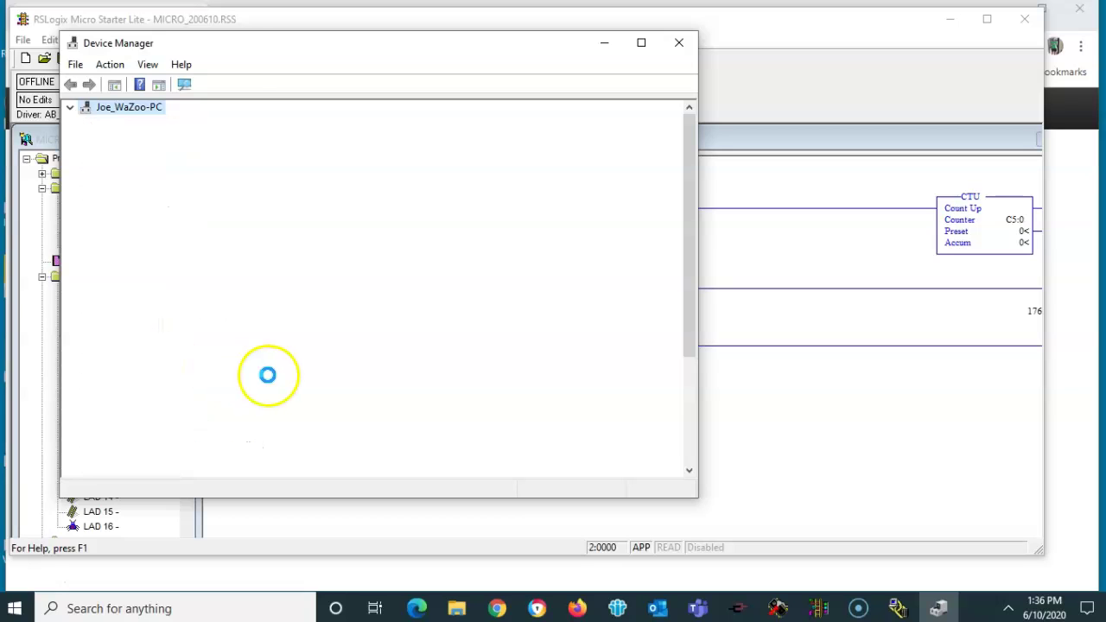
pyautogui.click(264, 377)
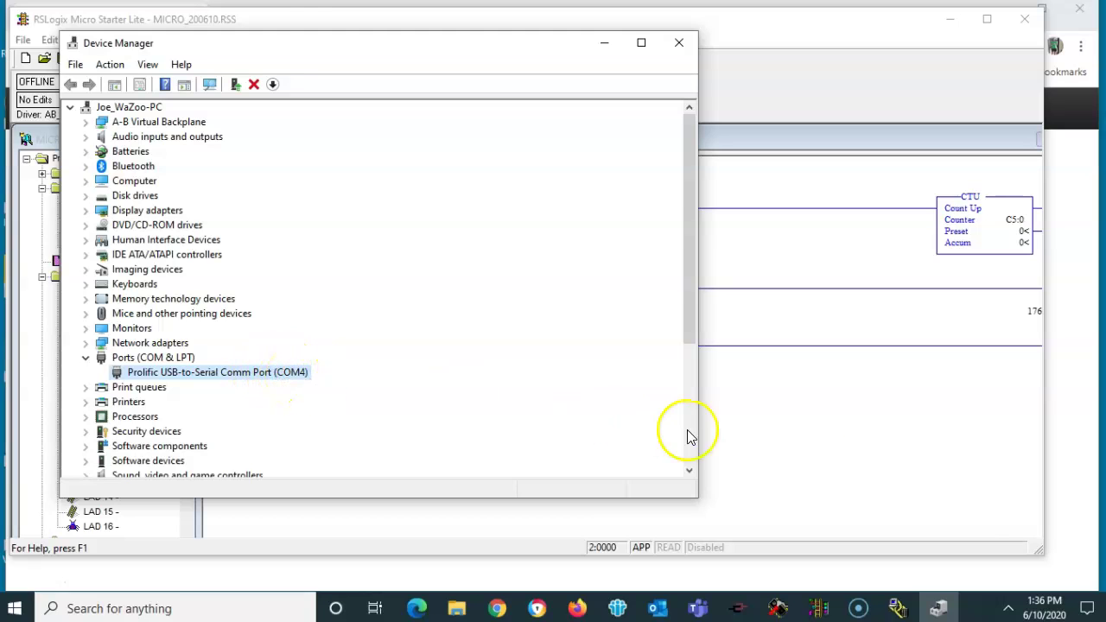
# In RSLinx Configure Drivers, add a new RS-232 DF1 devices driver, proposed as AB_DF1-1.
pyautogui.click(902, 606)
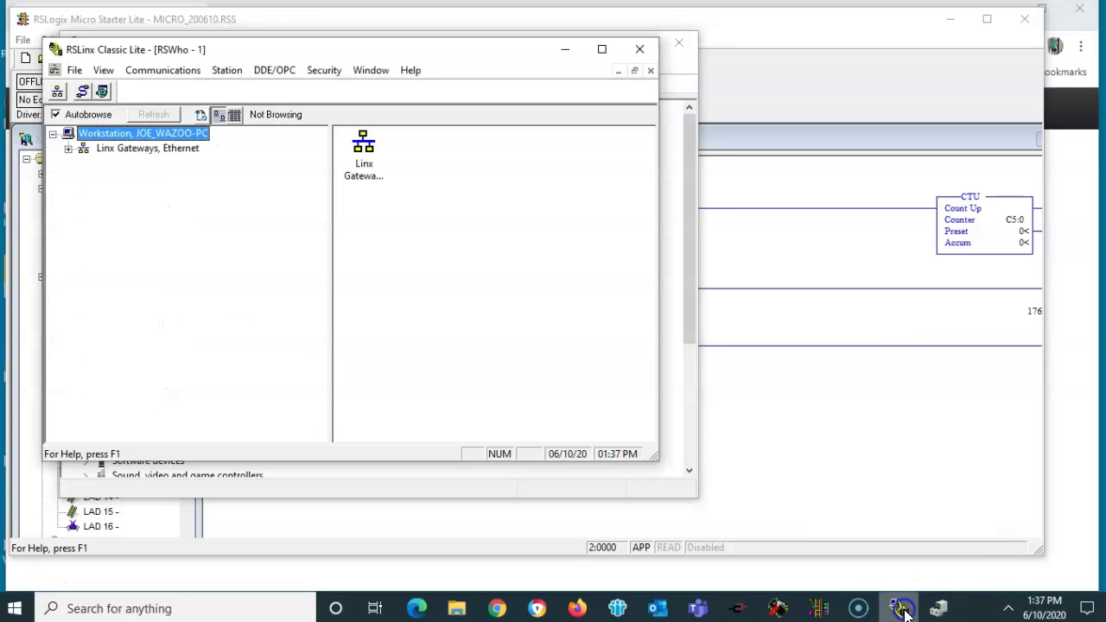
pyautogui.moveTo(870, 597)
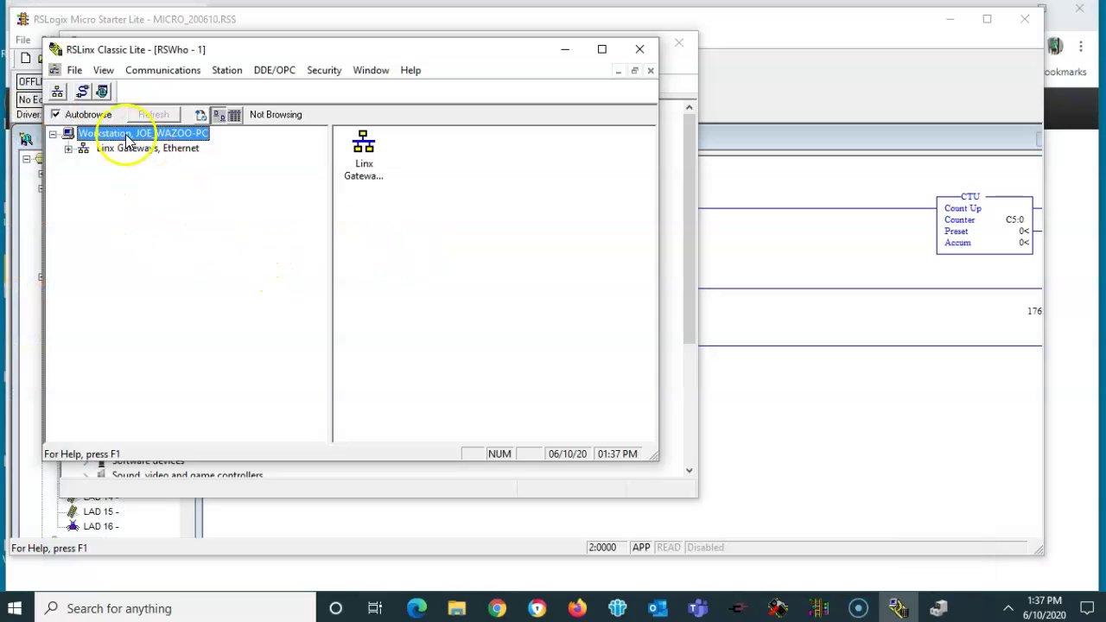
pyautogui.click(83, 93)
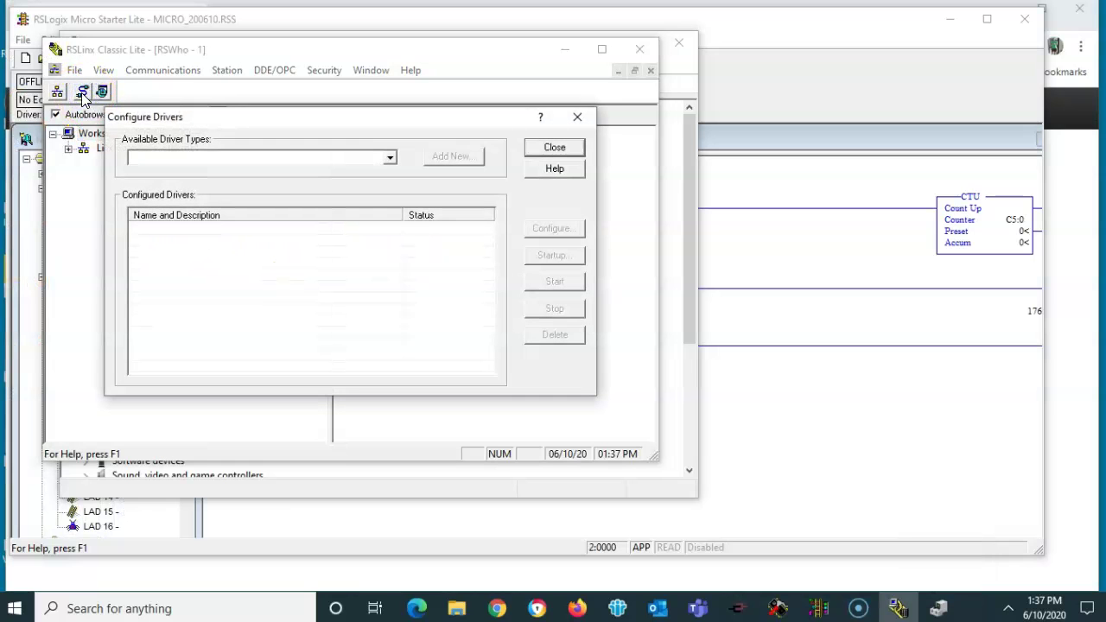
pyautogui.click(389, 156)
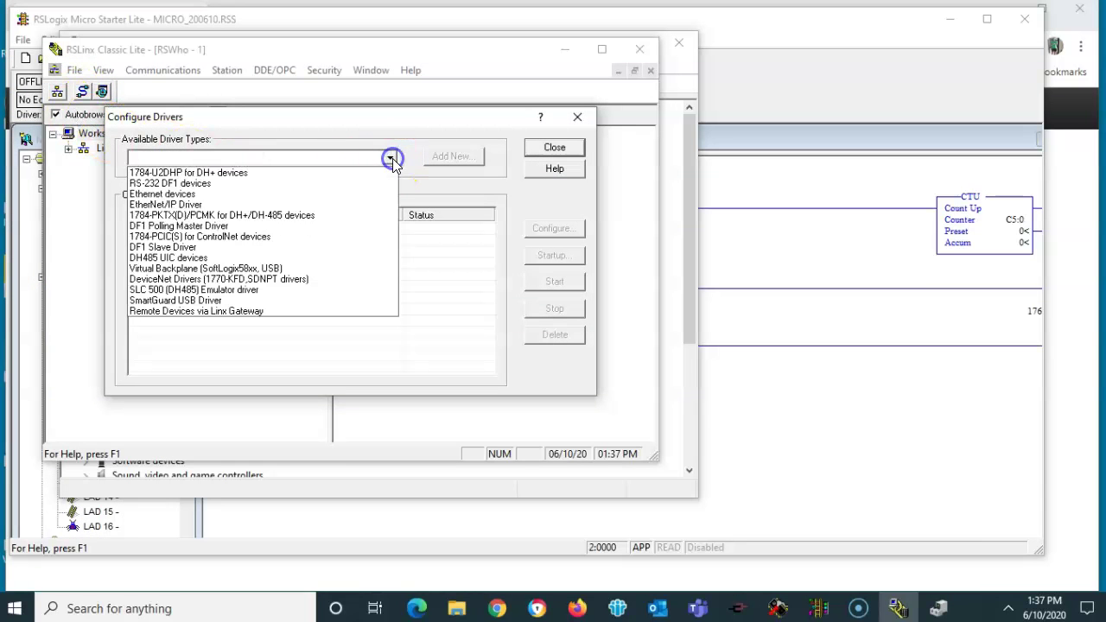
pyautogui.click(246, 184)
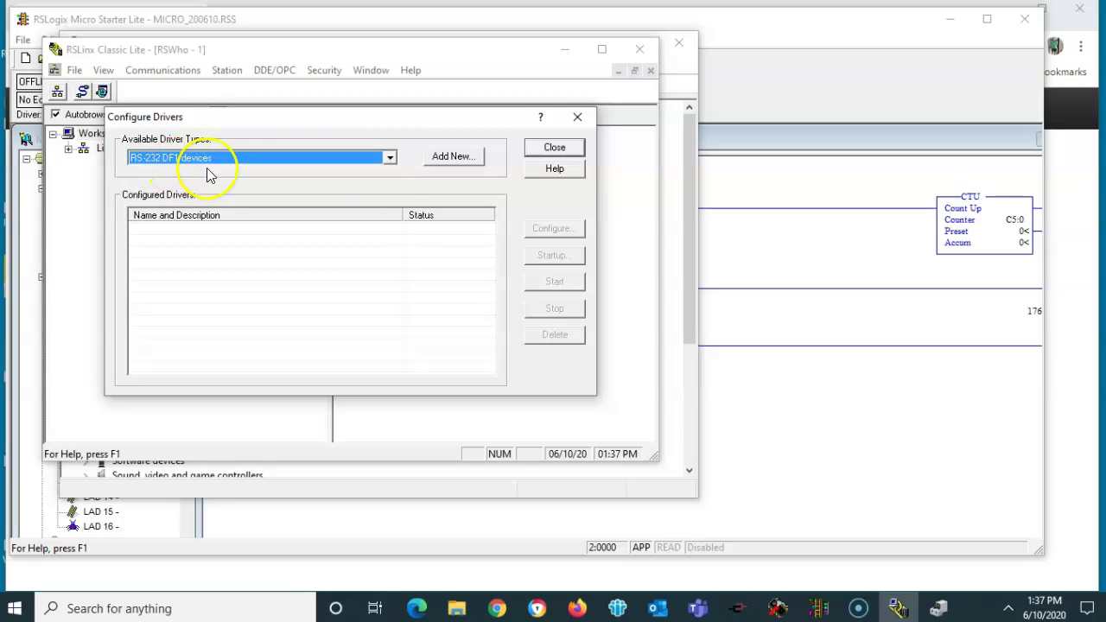
pyautogui.click(468, 161)
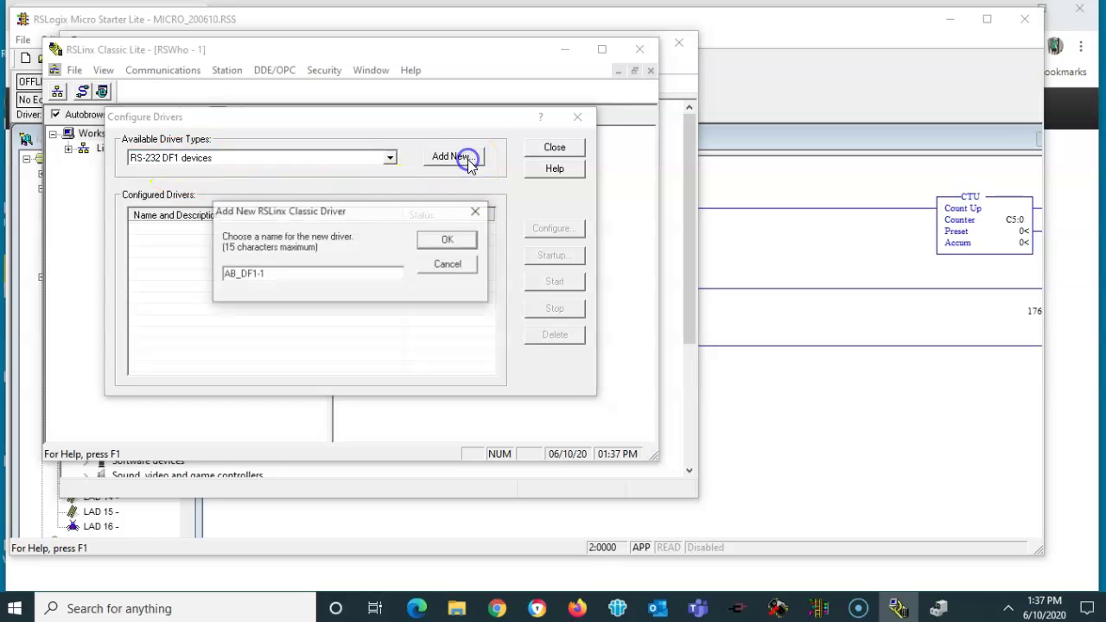
# Keep the name AB_DF1-1, set the comm port to COM4, auto-configure, and save the driver.
pyautogui.click(451, 241)
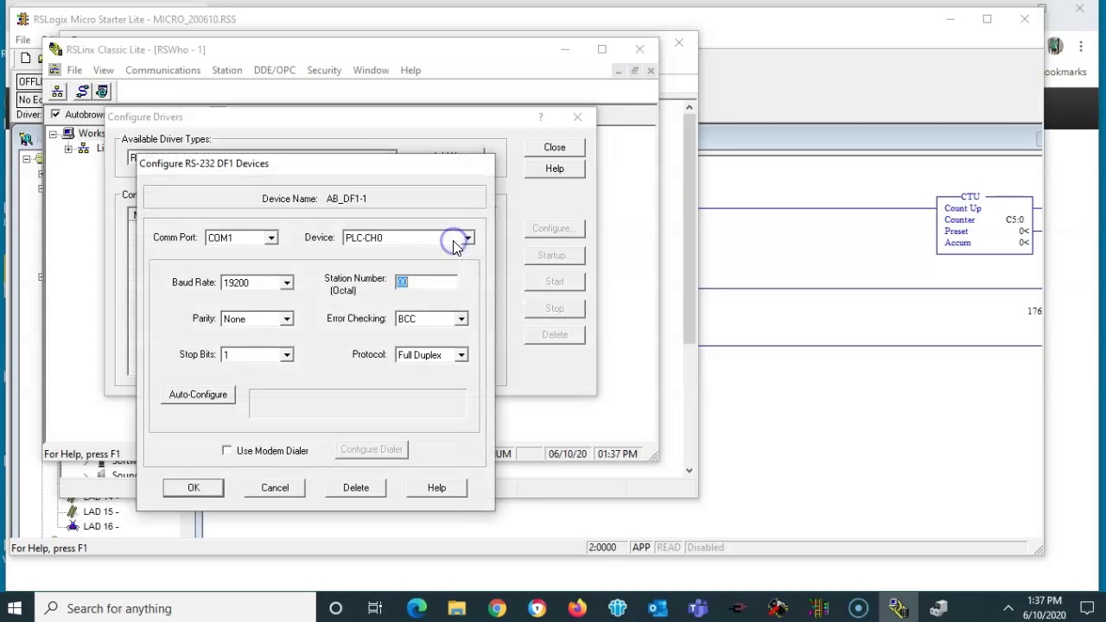
pyautogui.click(271, 239)
pyautogui.click(273, 271)
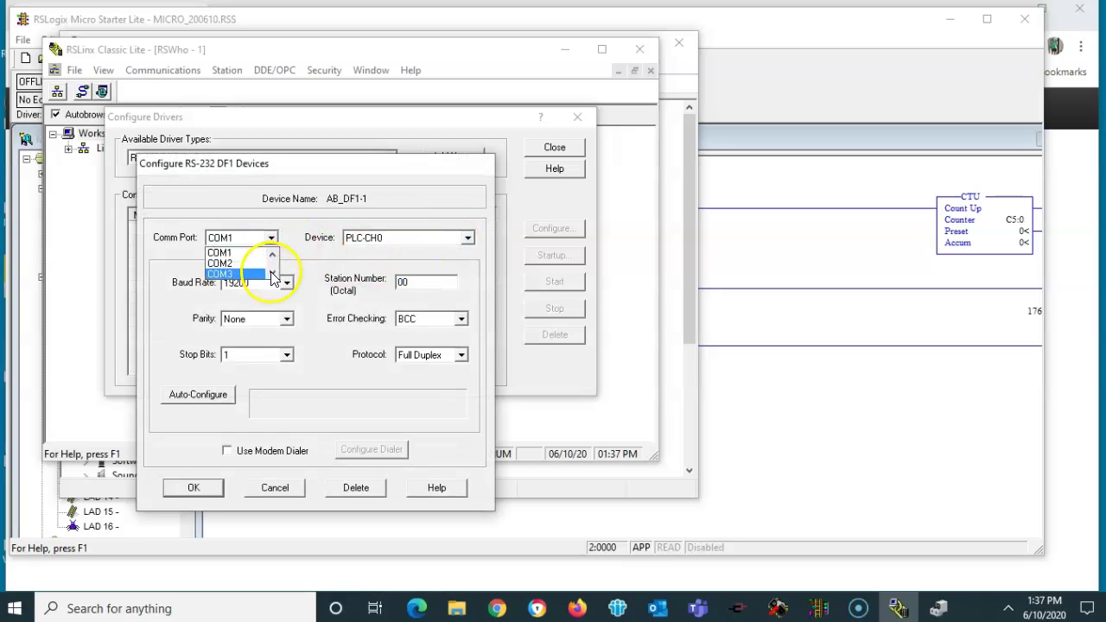
pyautogui.click(272, 271)
pyautogui.click(232, 262)
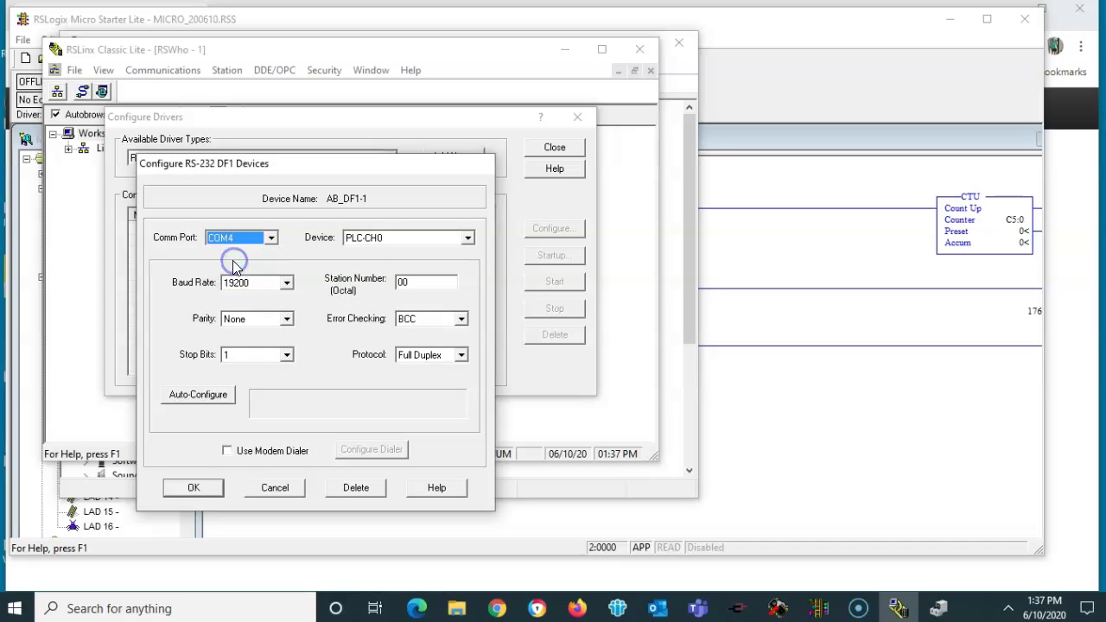
pyautogui.click(212, 395)
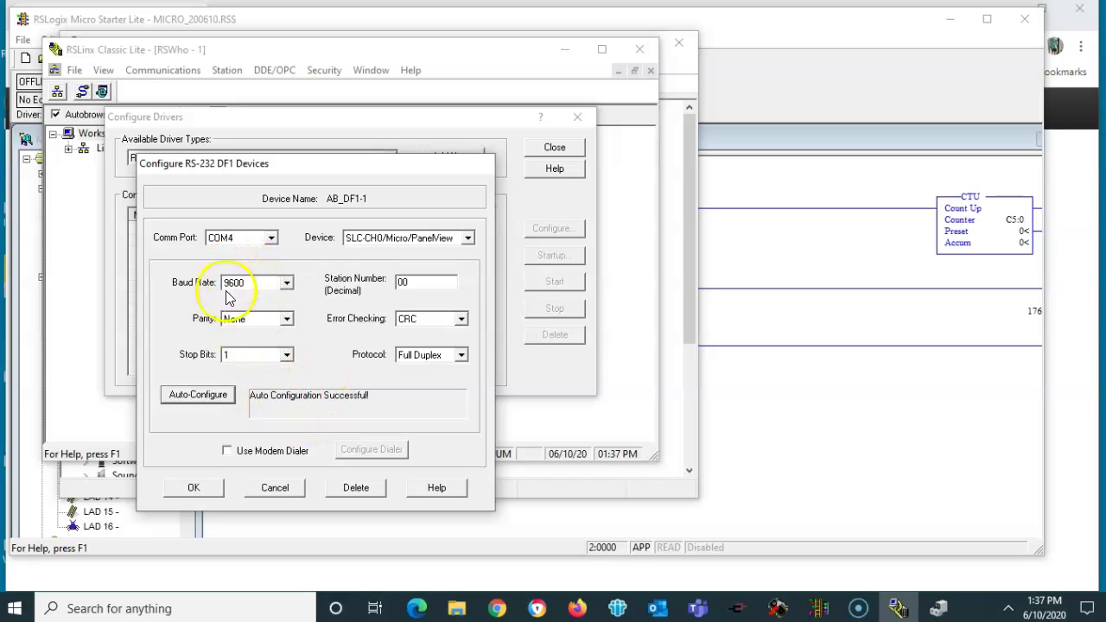
pyautogui.click(205, 490)
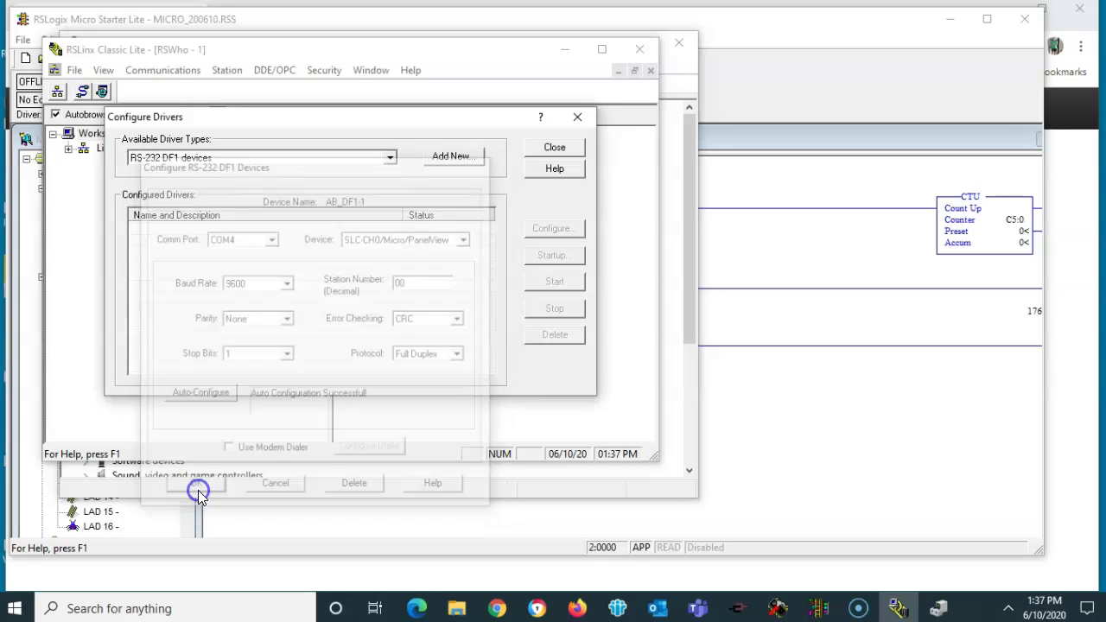
pyautogui.click(558, 148)
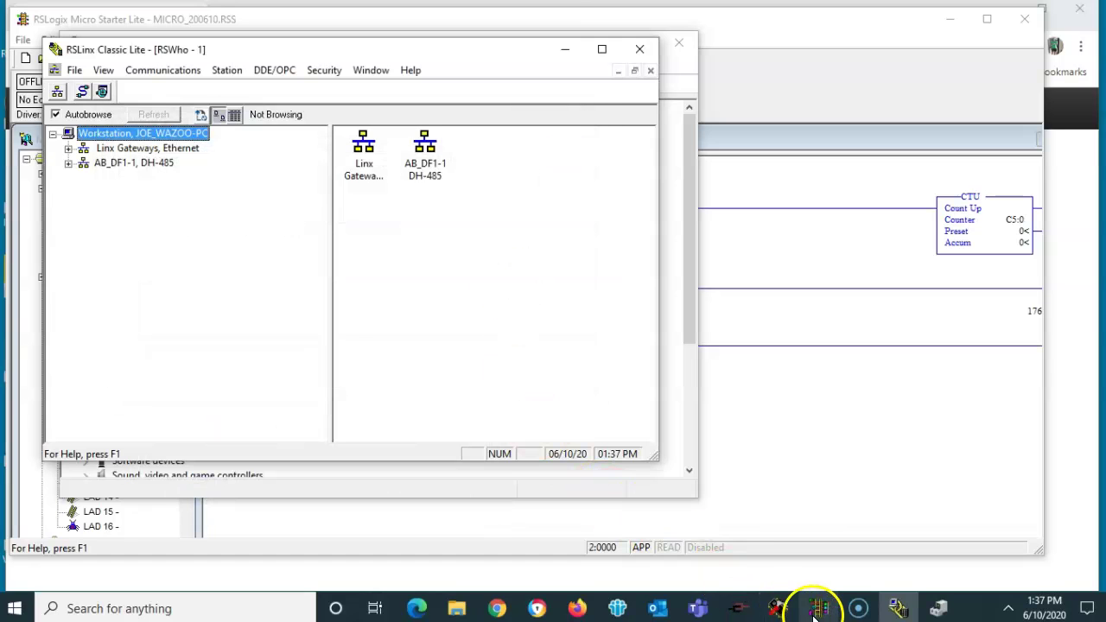
# Go online with the 01 MicroLogix 1000 via AB_DF1-1 in Who Active, then go offline.
pyautogui.click(819, 607)
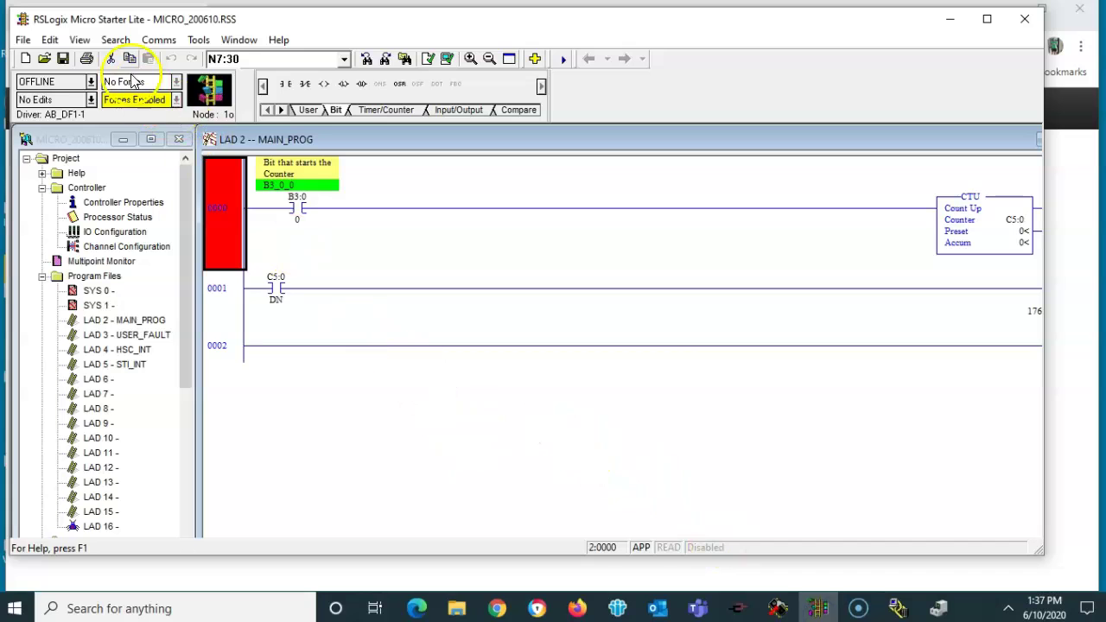
pyautogui.click(157, 40)
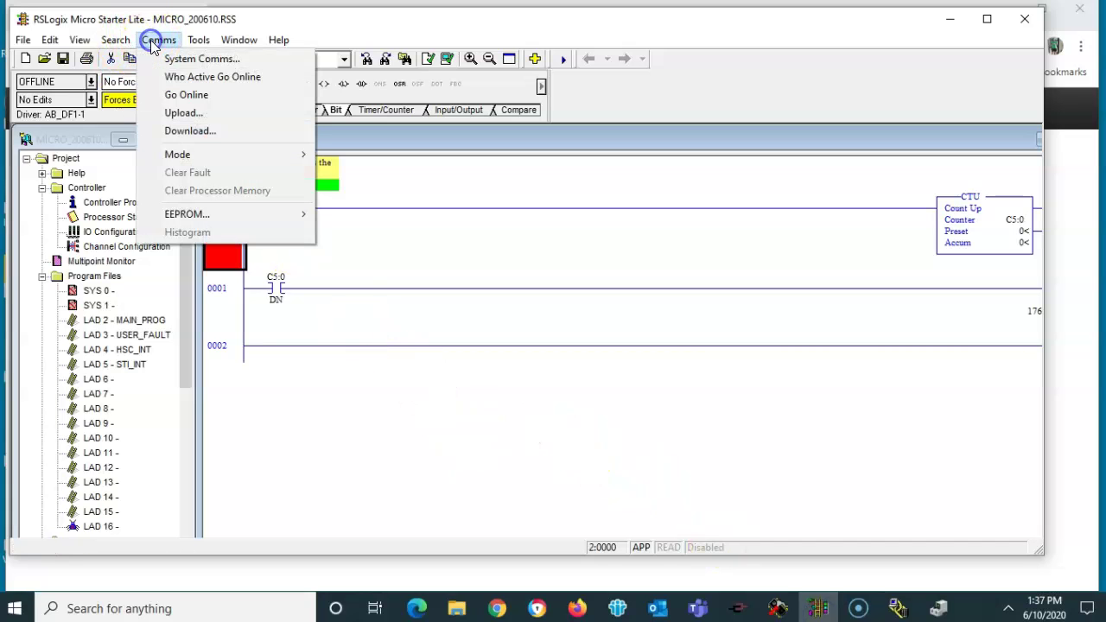
pyautogui.click(182, 77)
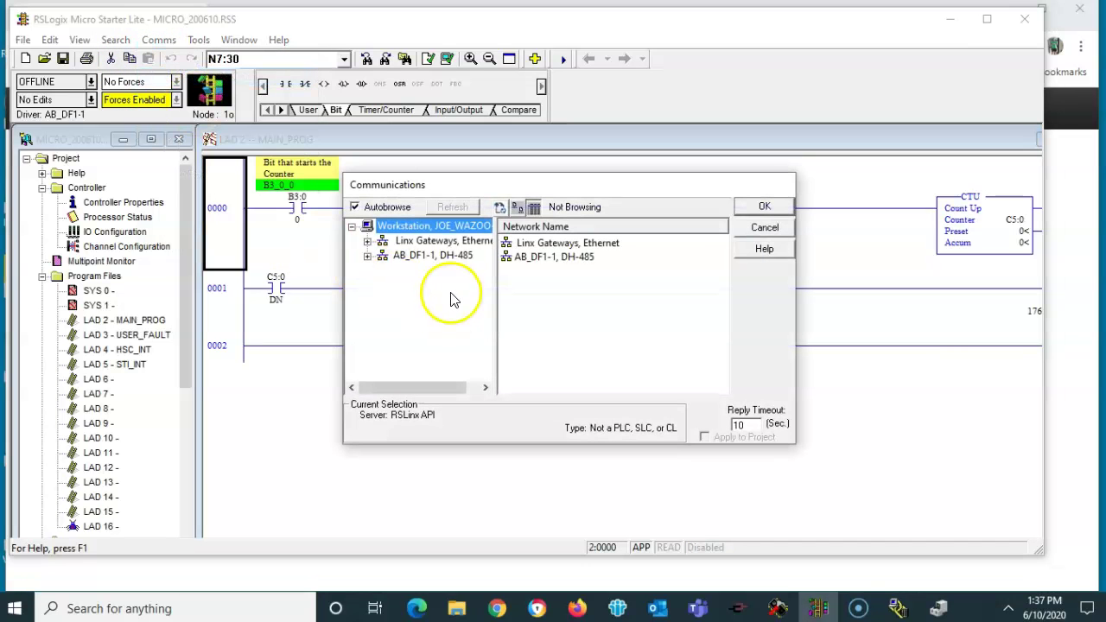
pyautogui.click(436, 256)
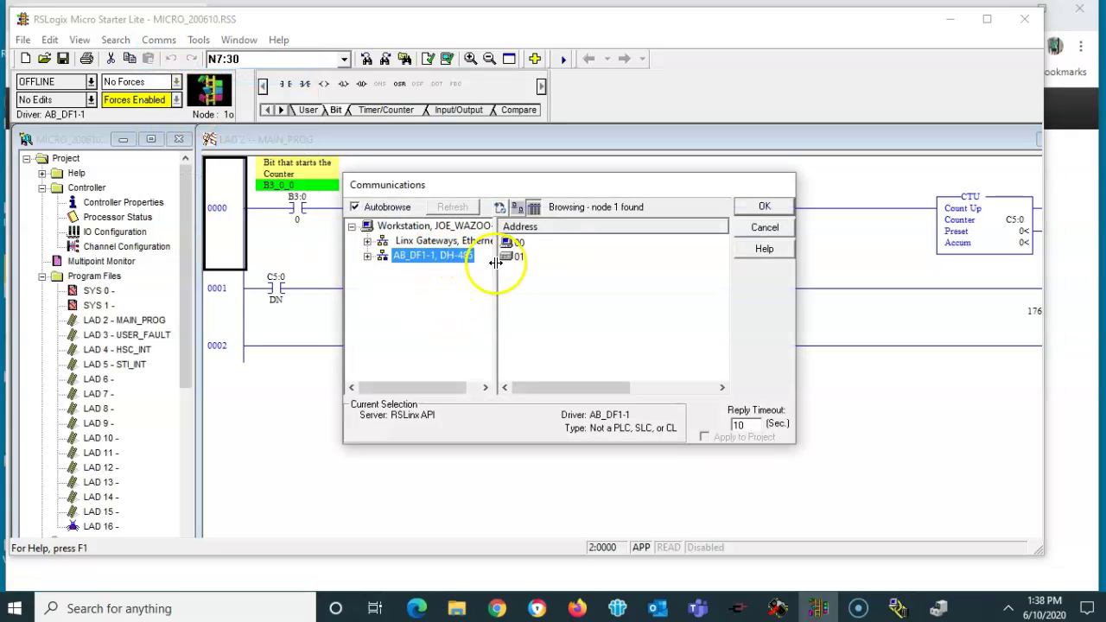
pyautogui.click(519, 258)
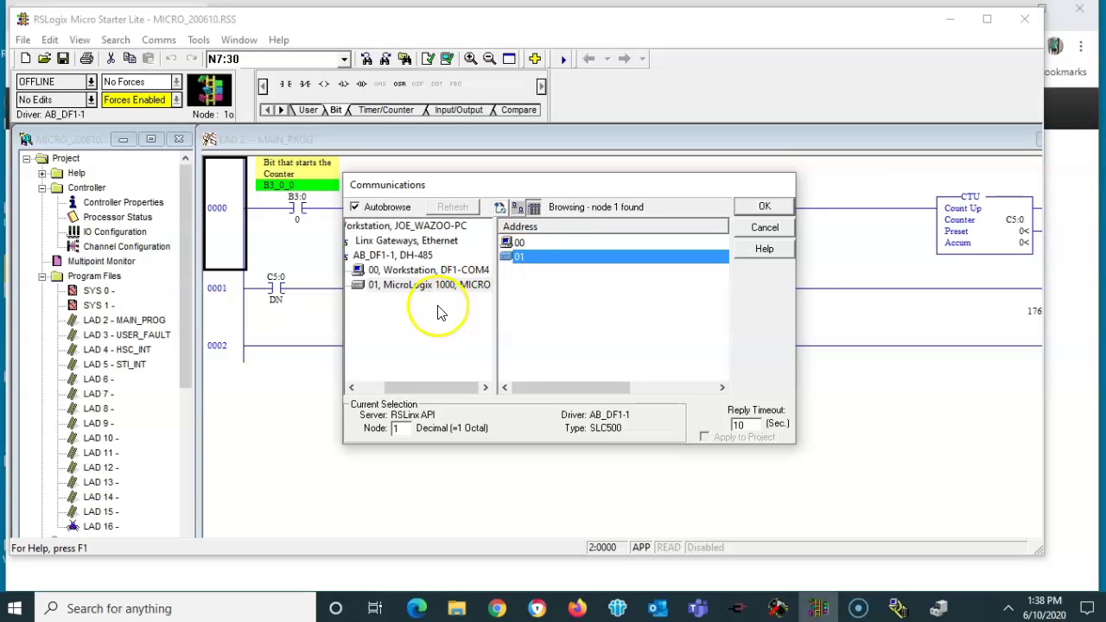
pyautogui.click(415, 285)
pyautogui.click(761, 210)
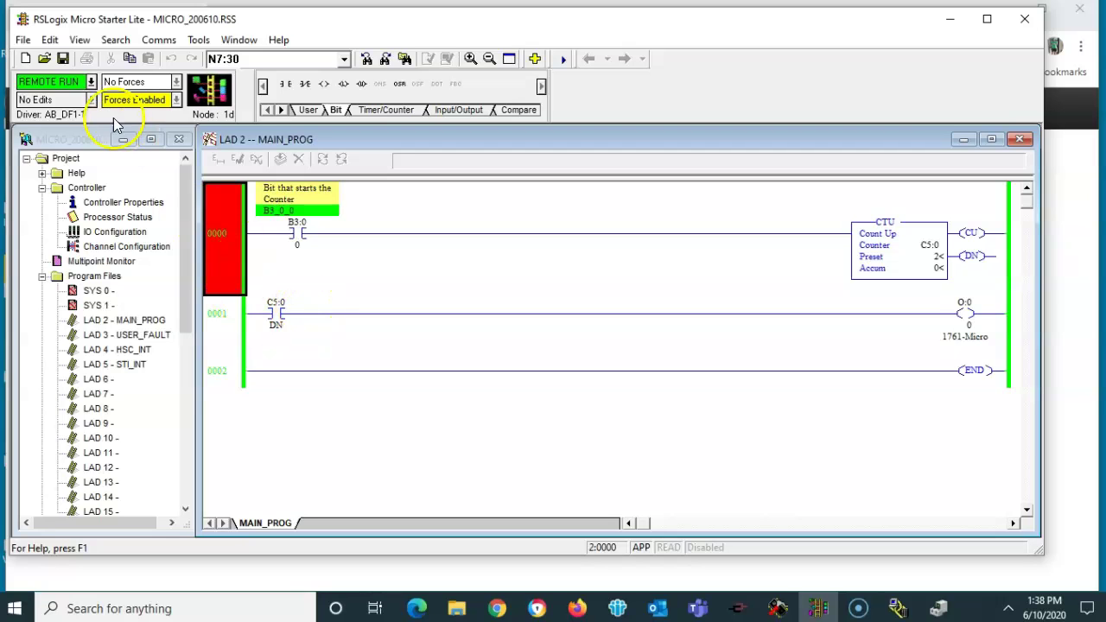
pyautogui.click(91, 82)
pyautogui.click(89, 99)
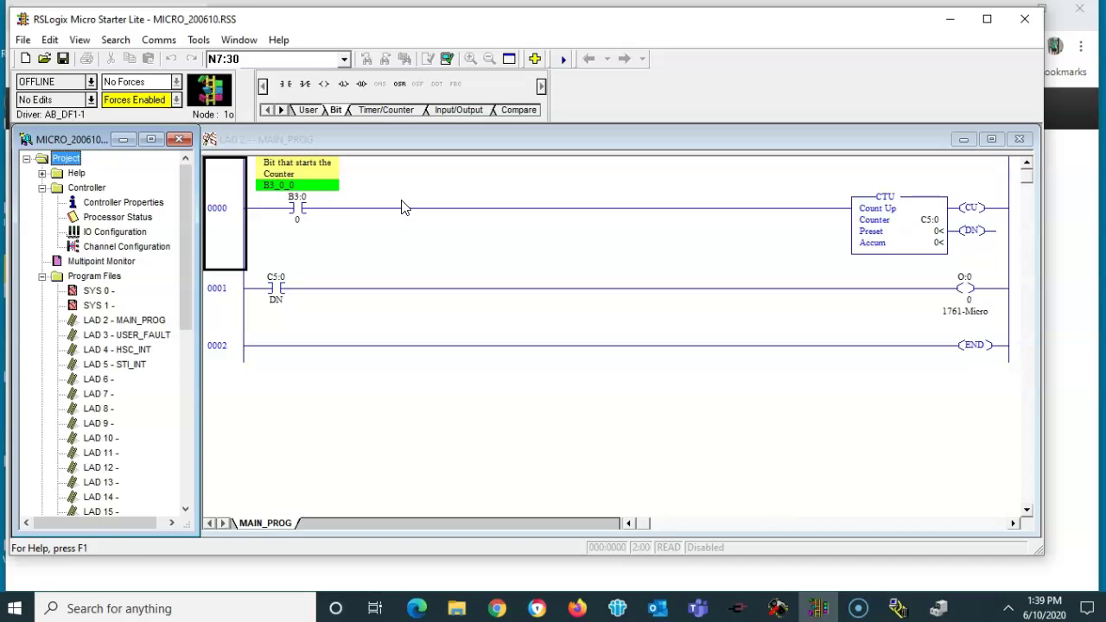
# Move from RSLinx and Device Manager to the Crimson 3.1 G09 project window.
pyautogui.click(472, 299)
pyautogui.click(903, 605)
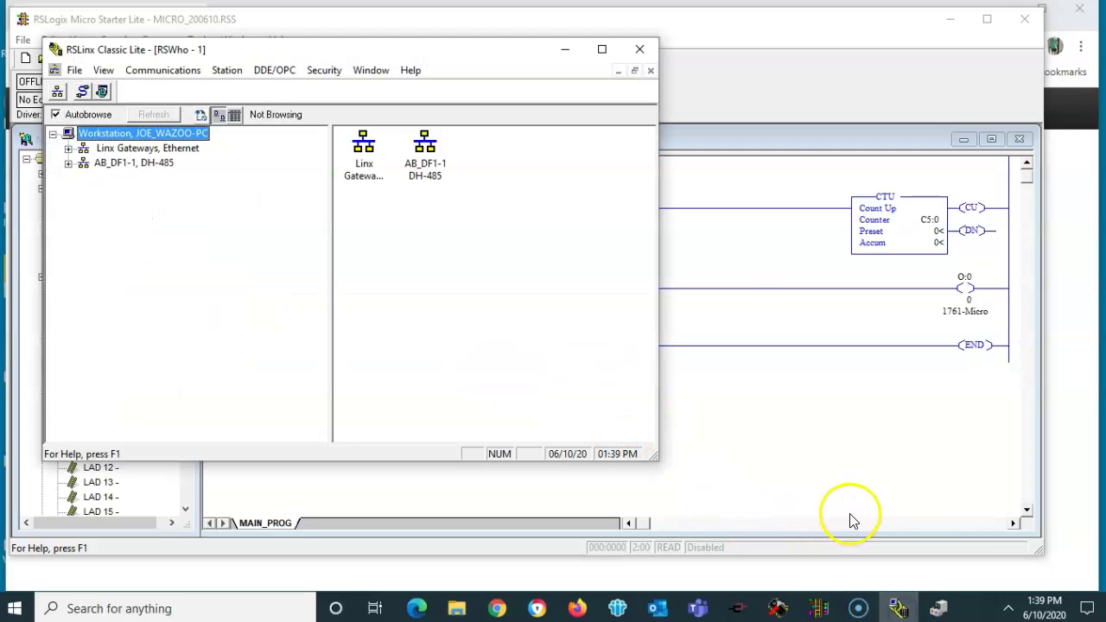
pyautogui.click(938, 609)
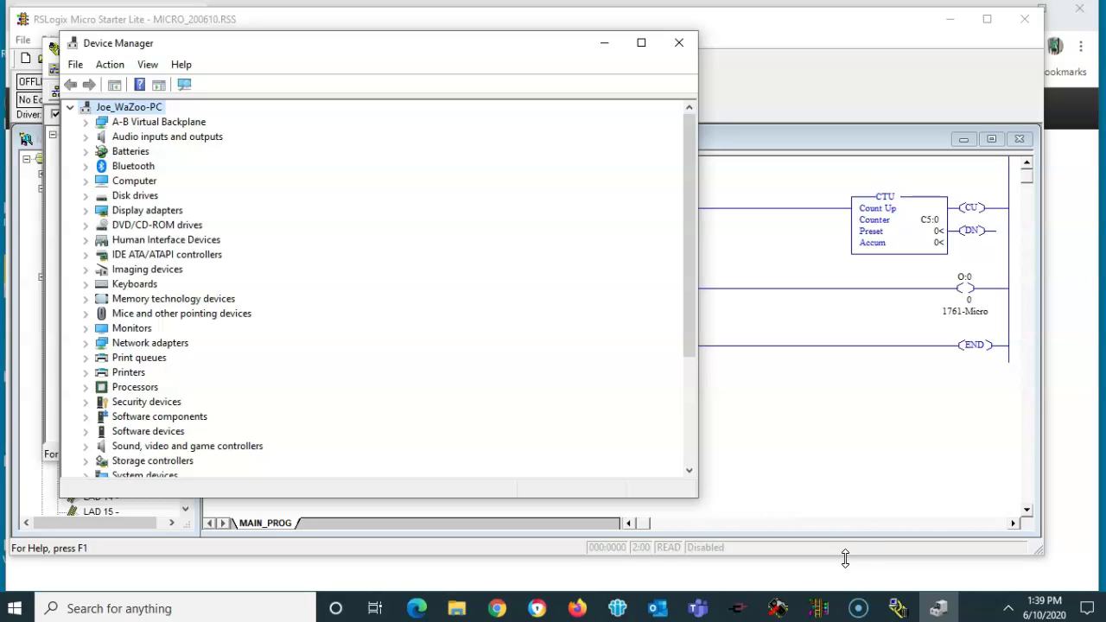
pyautogui.click(740, 608)
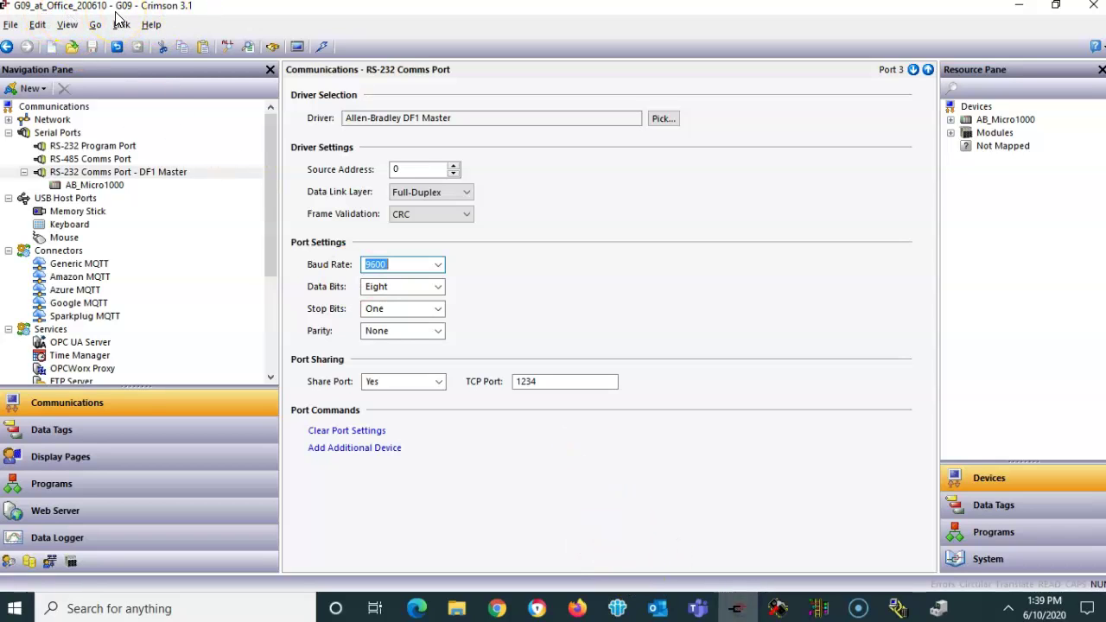
# Review the RS-232 Comms Port DF1 Master settings, then view the AB_Micro1000 data tags such as C5_0_STAT.
pyautogui.click(97, 175)
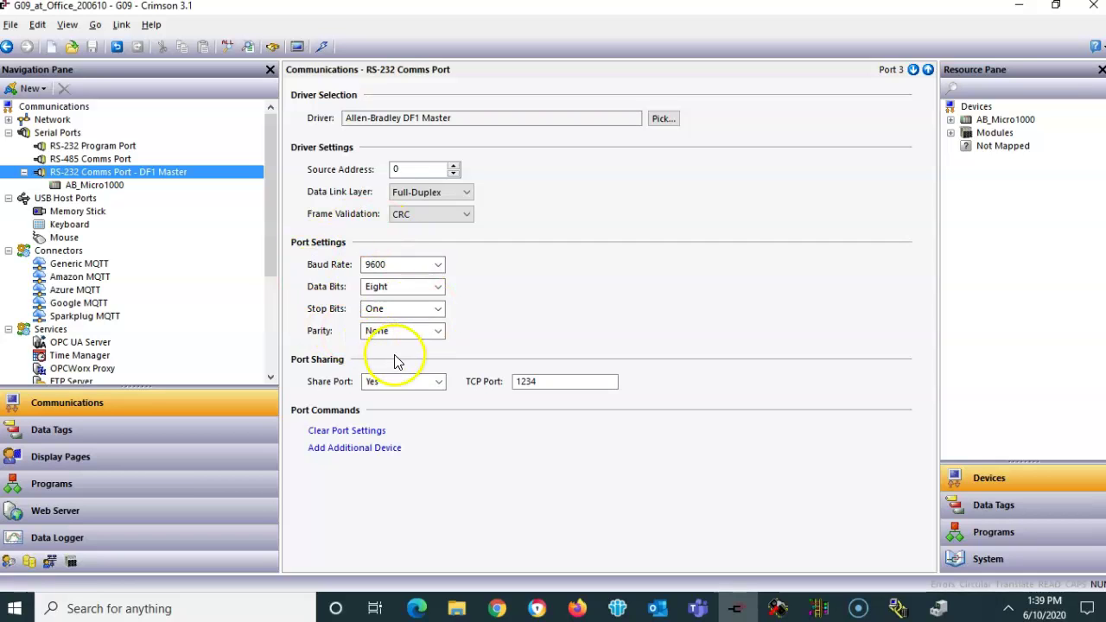
pyautogui.click(618, 316)
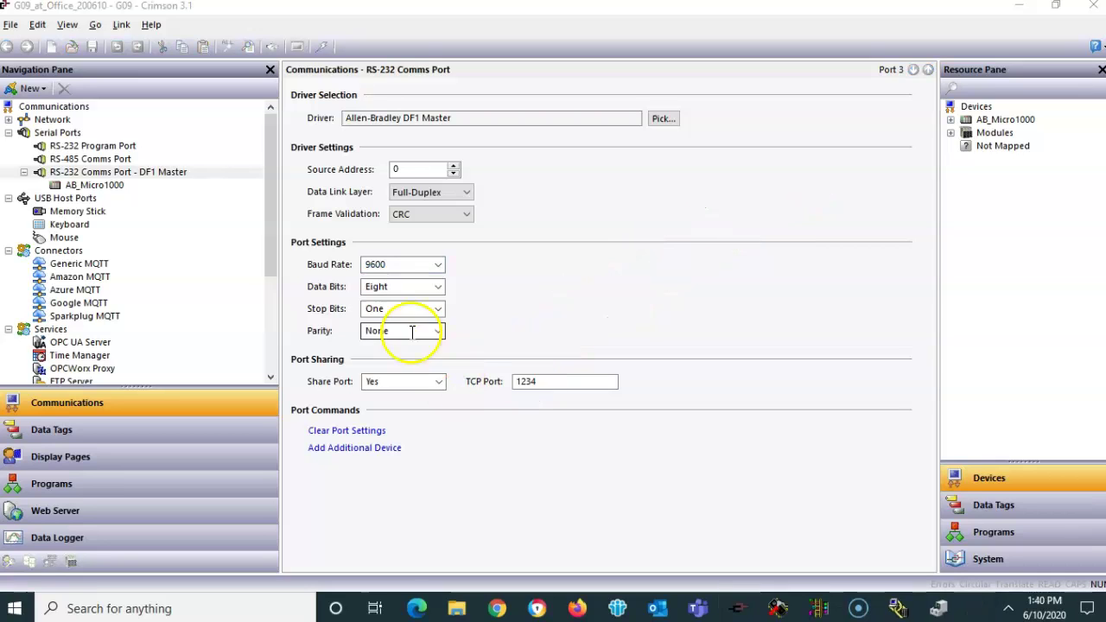
pyautogui.click(118, 185)
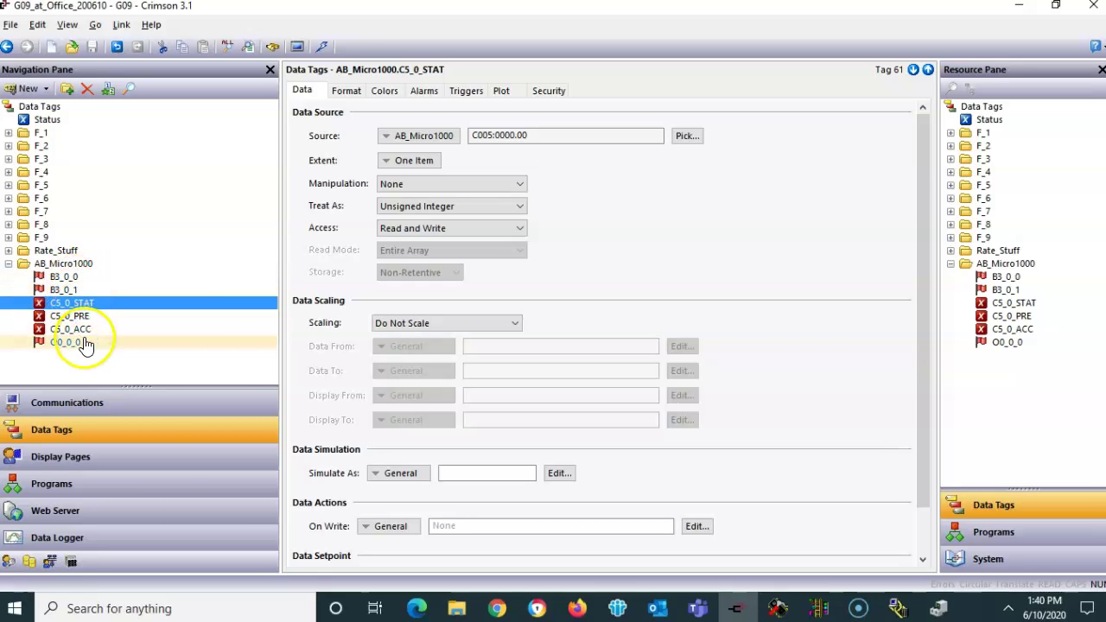
# Reload the G09 web page in Chrome, view the AB Micro1000 tag values, then return to Available Pages.
pyautogui.click(497, 608)
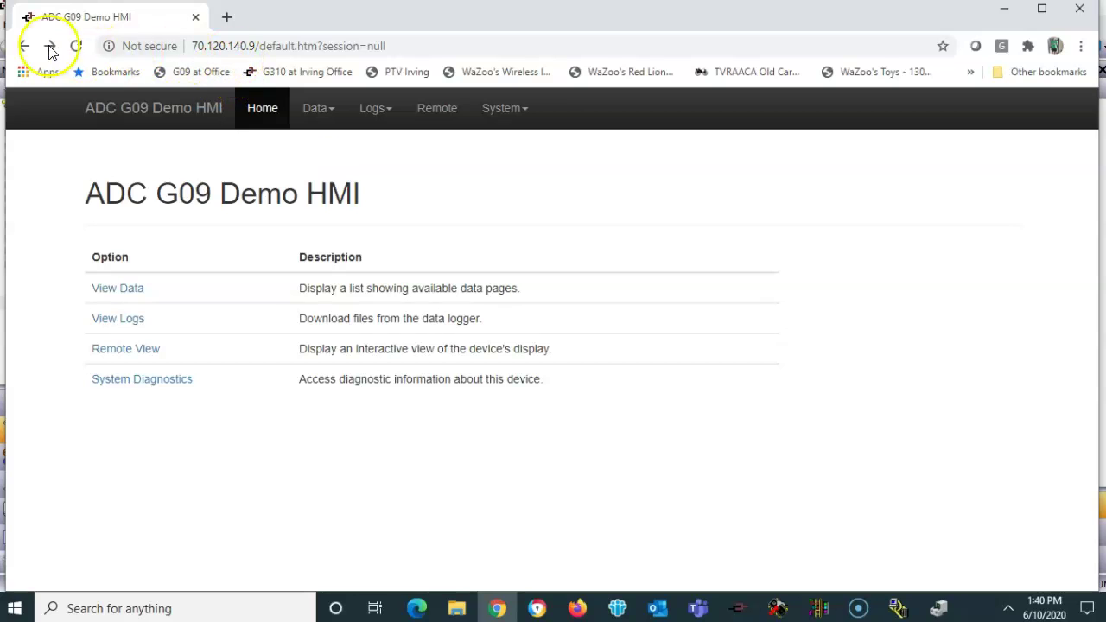
pyautogui.click(76, 46)
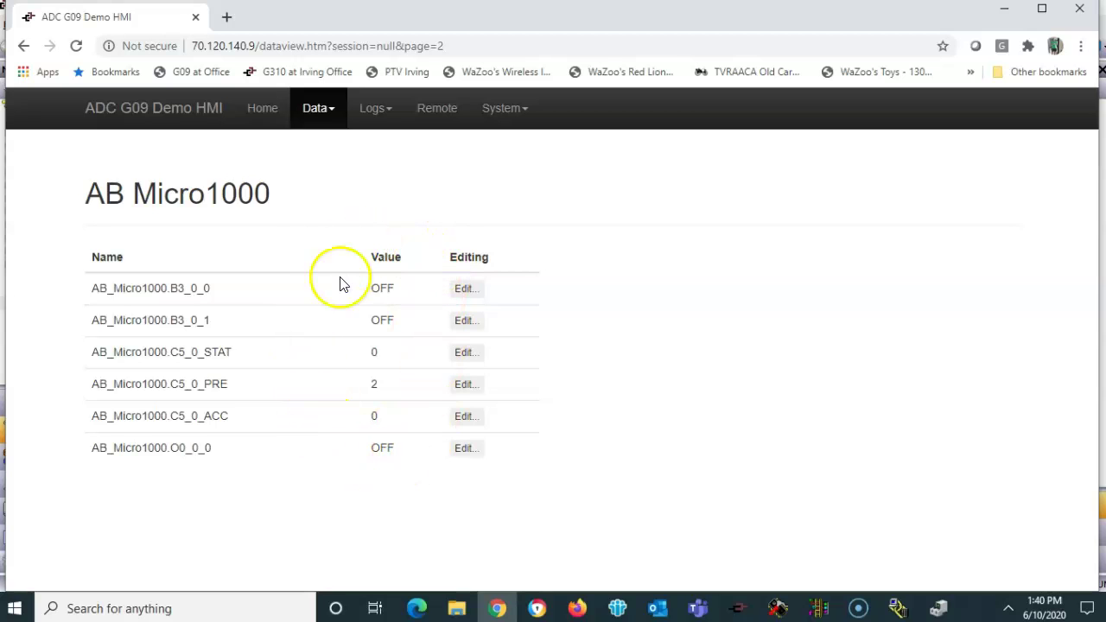
pyautogui.click(23, 46)
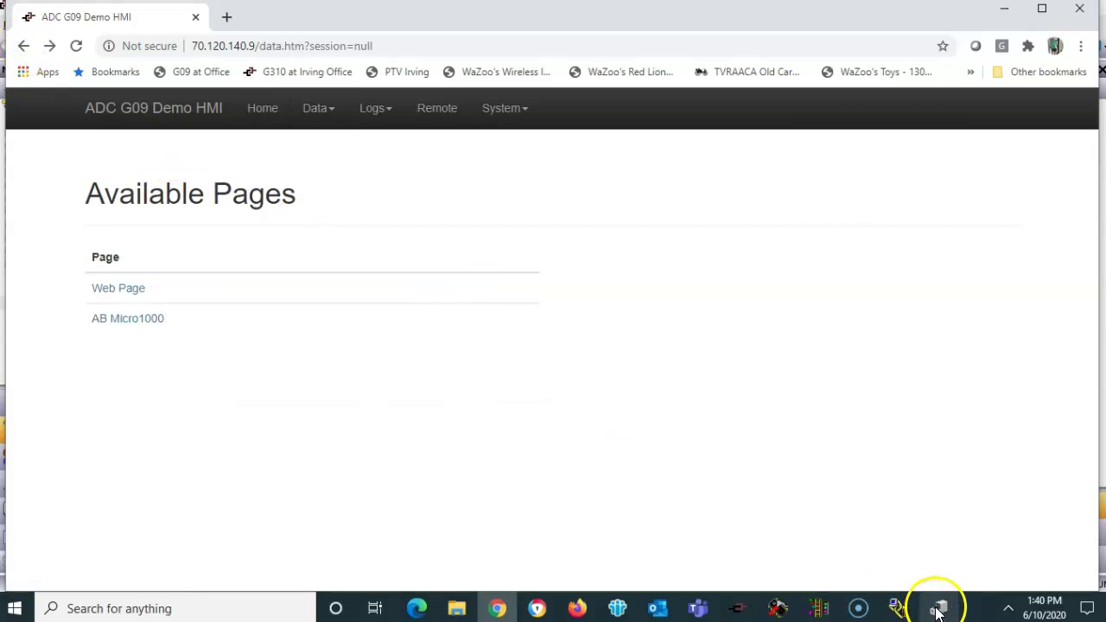
pyautogui.moveTo(899, 611)
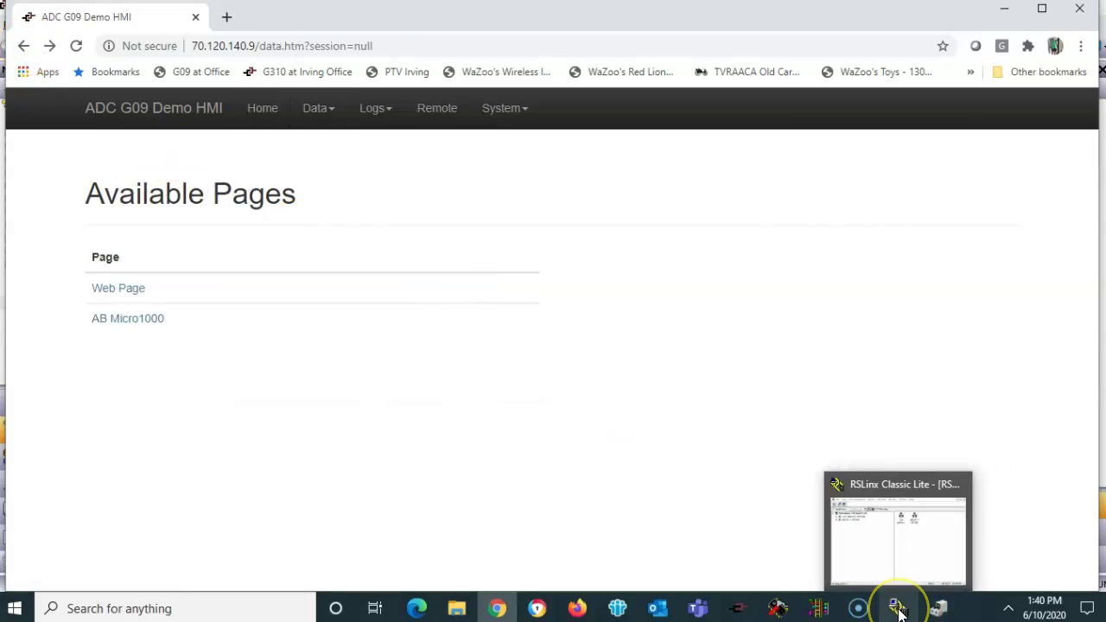
# Create virtual port COM6 to 70.120.140.9:1234 in HW VSP and check its Settings and Advanced tabs.
pyautogui.click(780, 610)
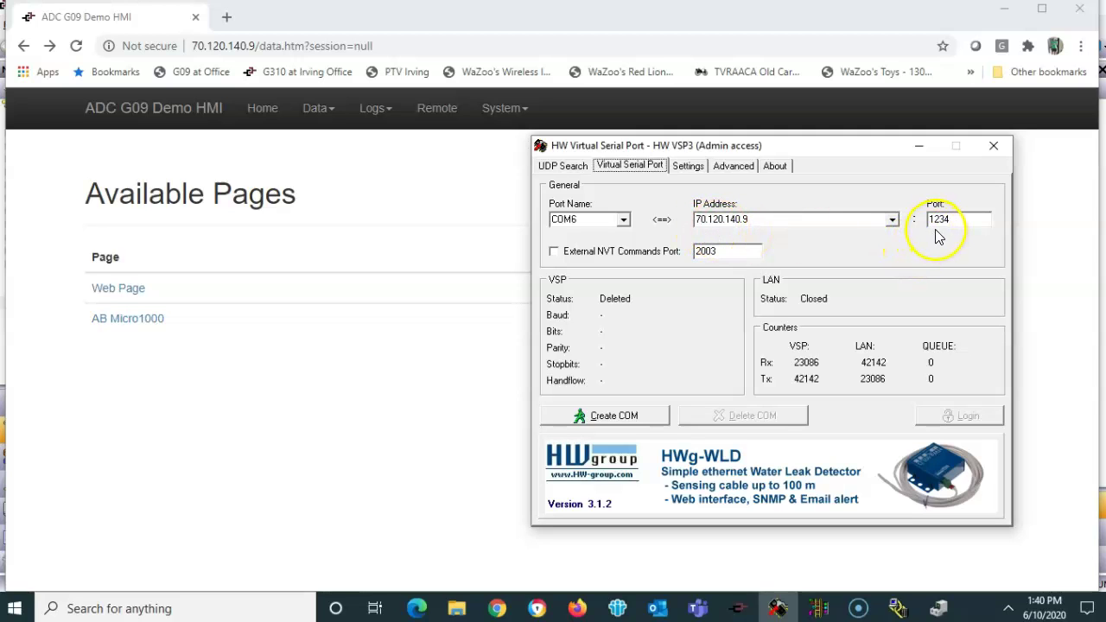
pyautogui.click(630, 422)
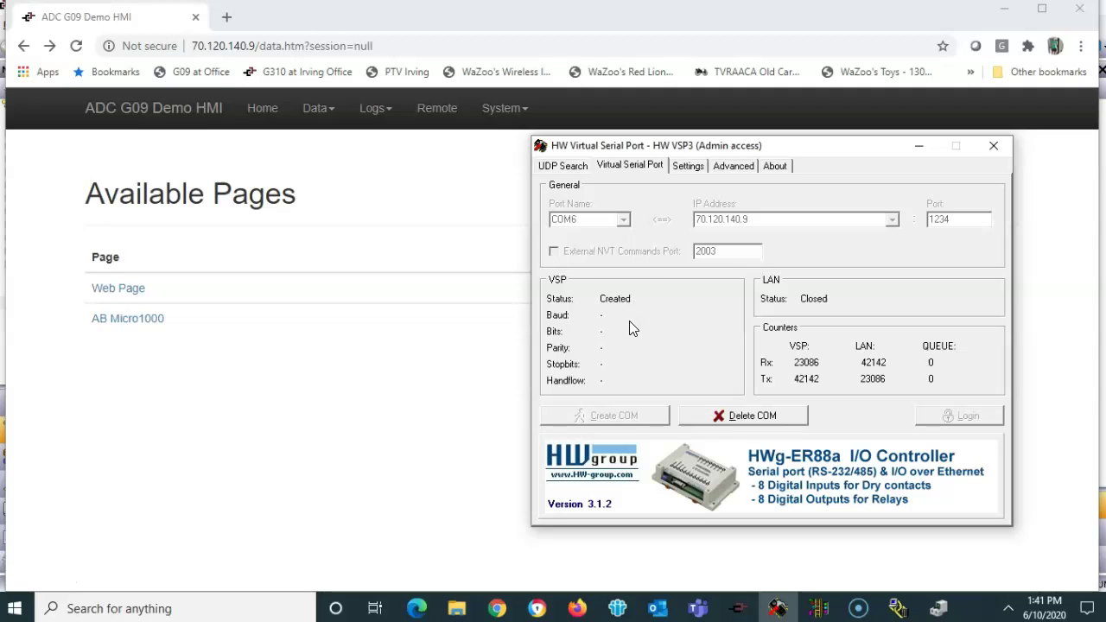
pyautogui.click(688, 166)
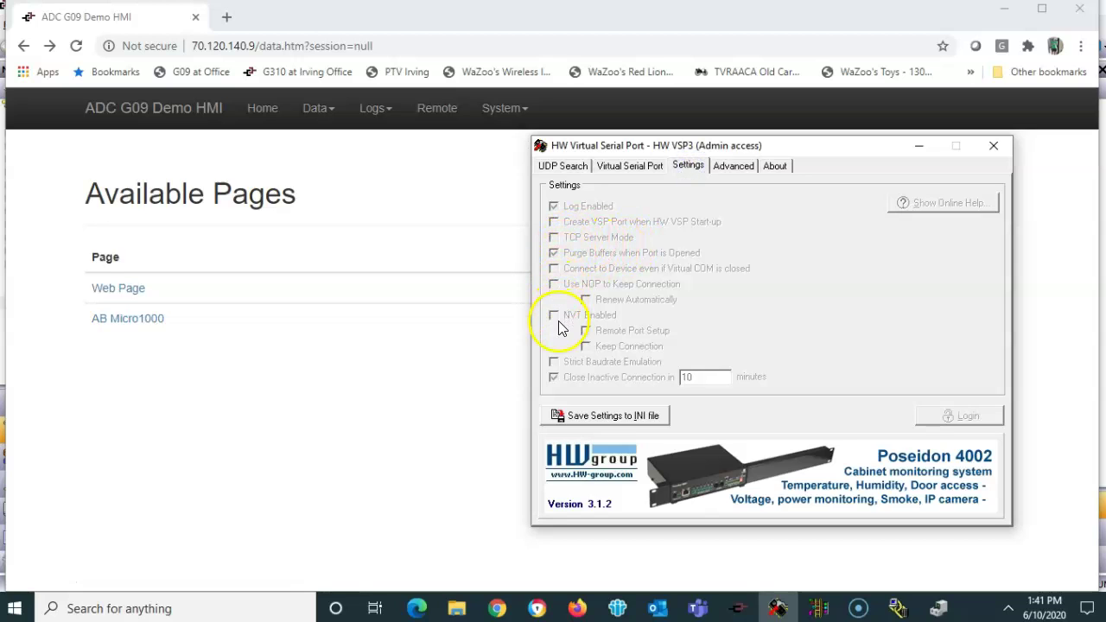
pyautogui.click(732, 167)
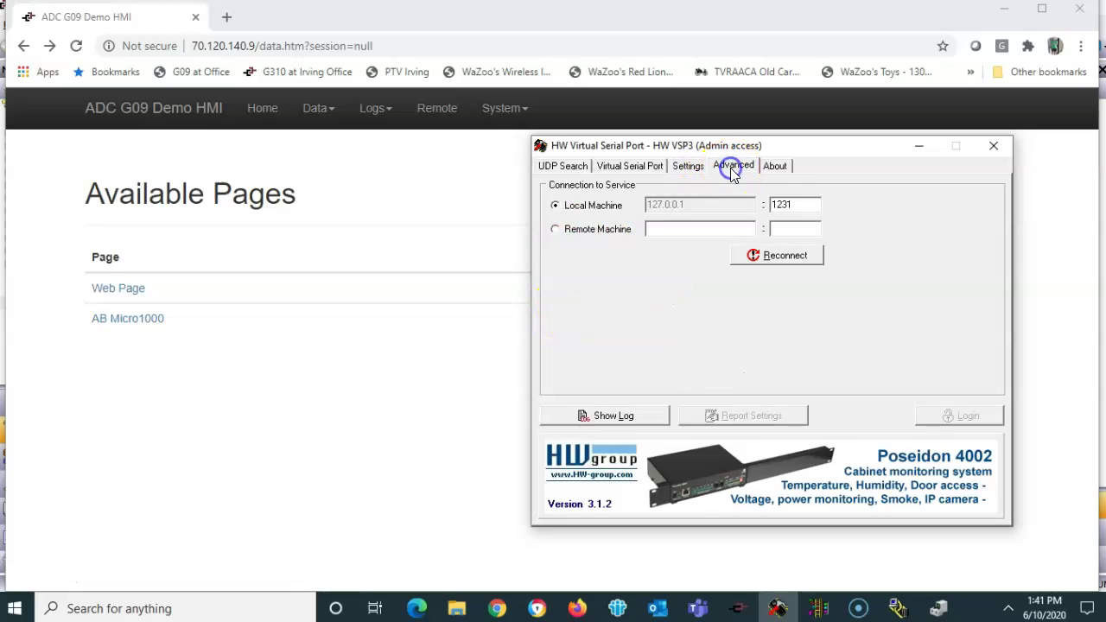
pyautogui.click(640, 167)
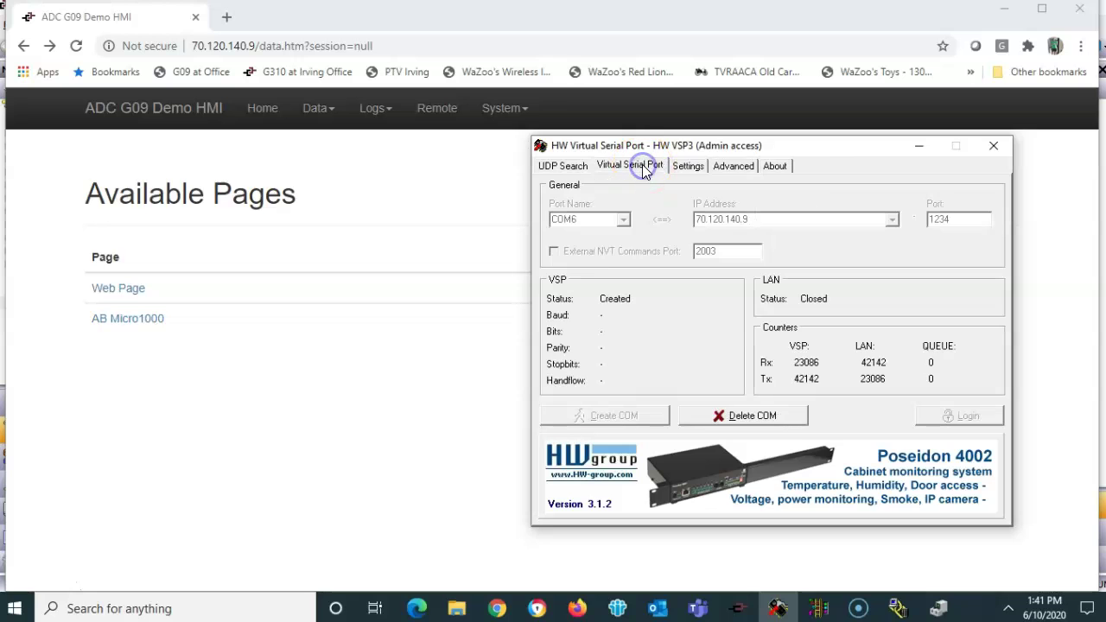
# In RSLinx Configure Drivers, stop the existing AB_DF1-1 COM4 driver.
pyautogui.click(899, 607)
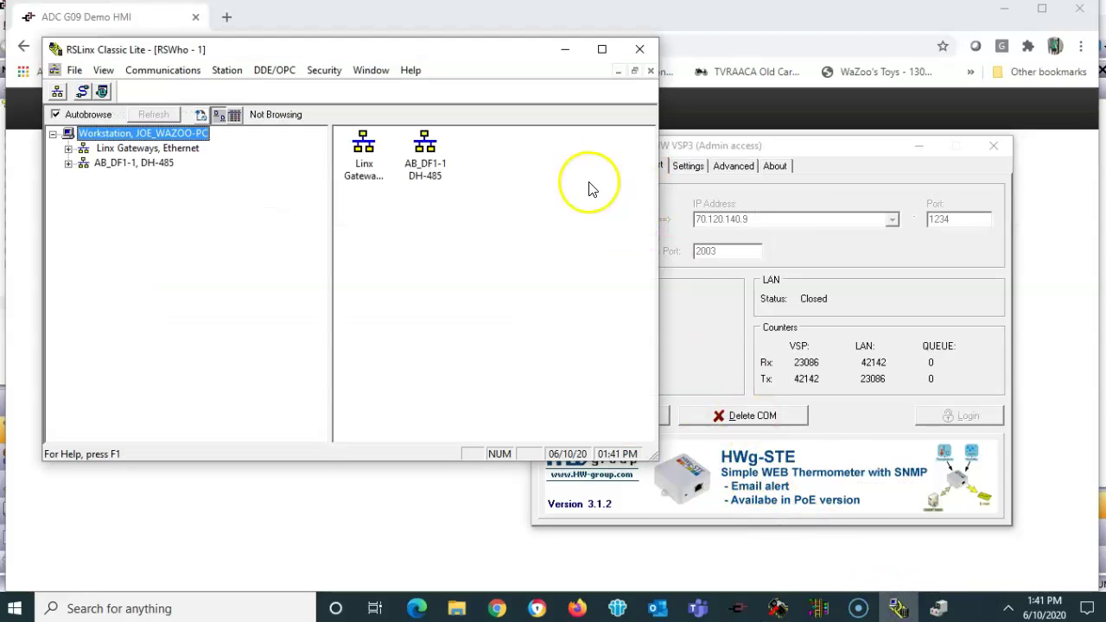
pyautogui.click(845, 150)
pyautogui.moveTo(845, 151); pyautogui.dragTo(911, 136)
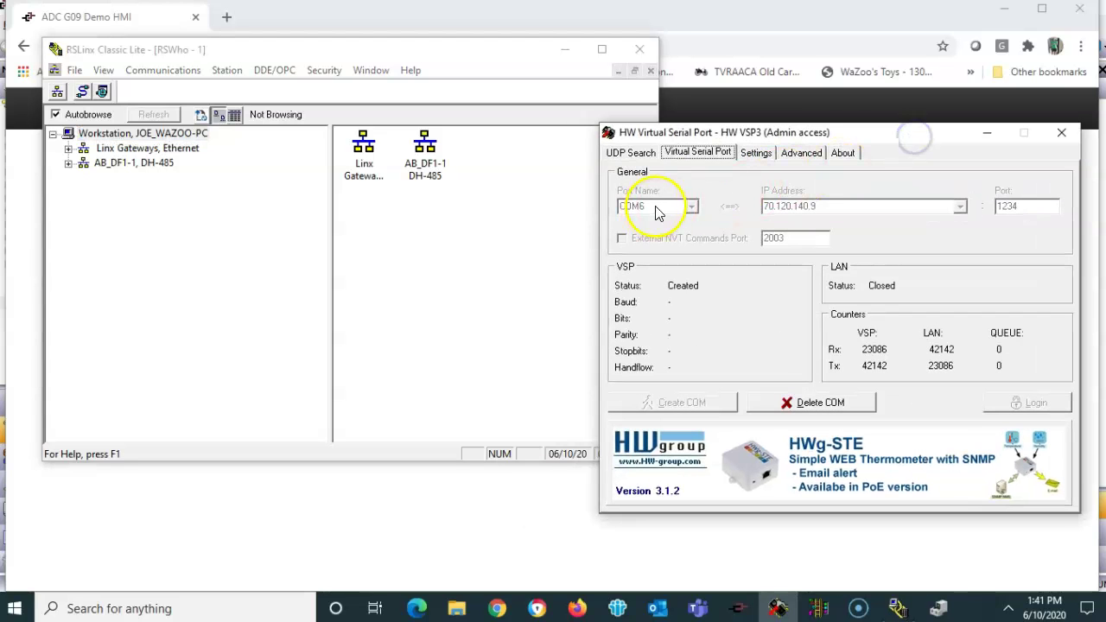
pyautogui.click(82, 92)
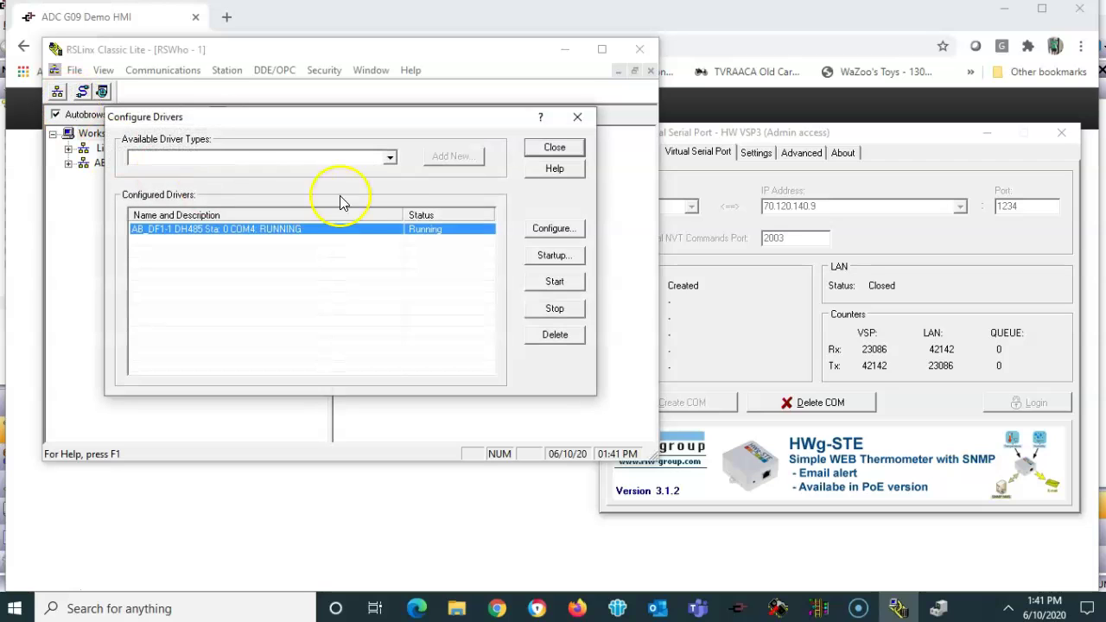
pyautogui.click(557, 310)
# Add an RS-232 DF1 driver named AB_DF1-2 on COM6, auto-configure it, and save.
pyautogui.click(389, 157)
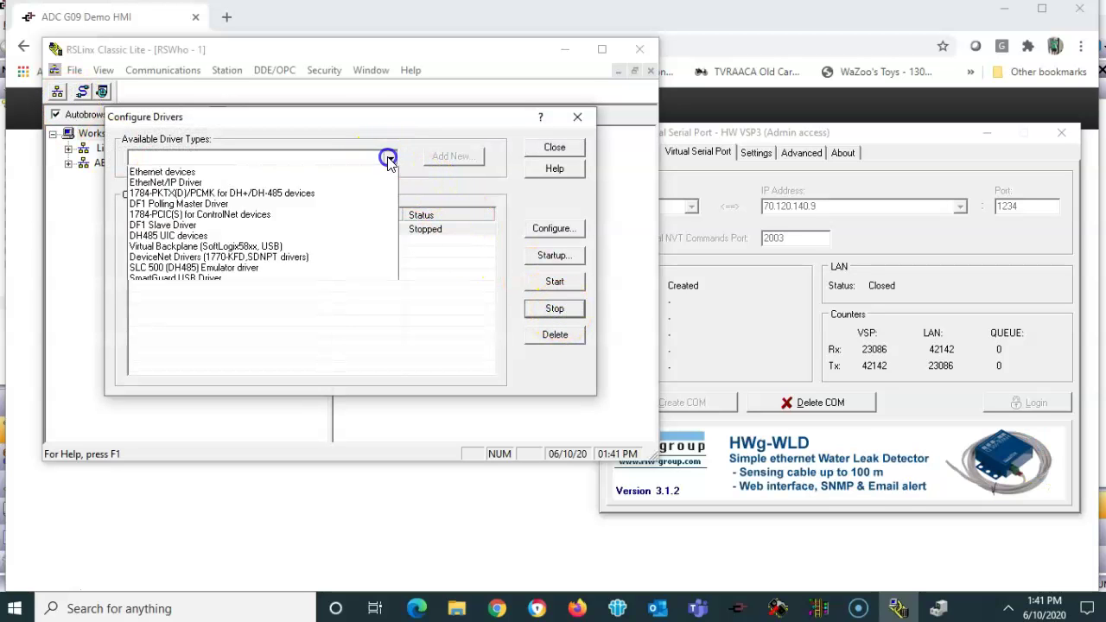
pyautogui.click(273, 184)
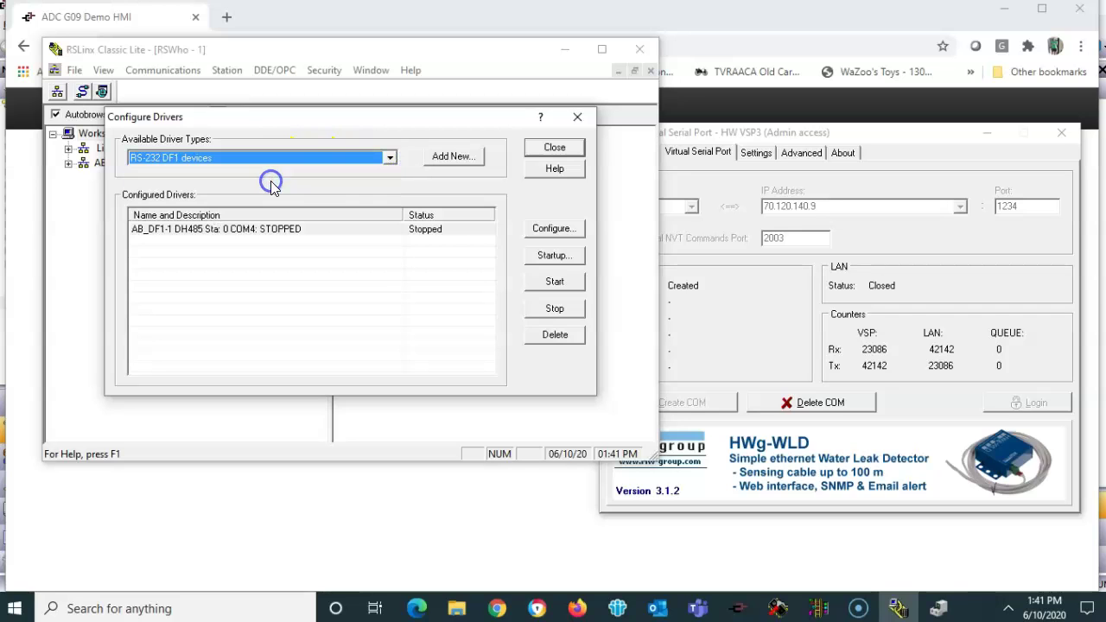
pyautogui.click(459, 159)
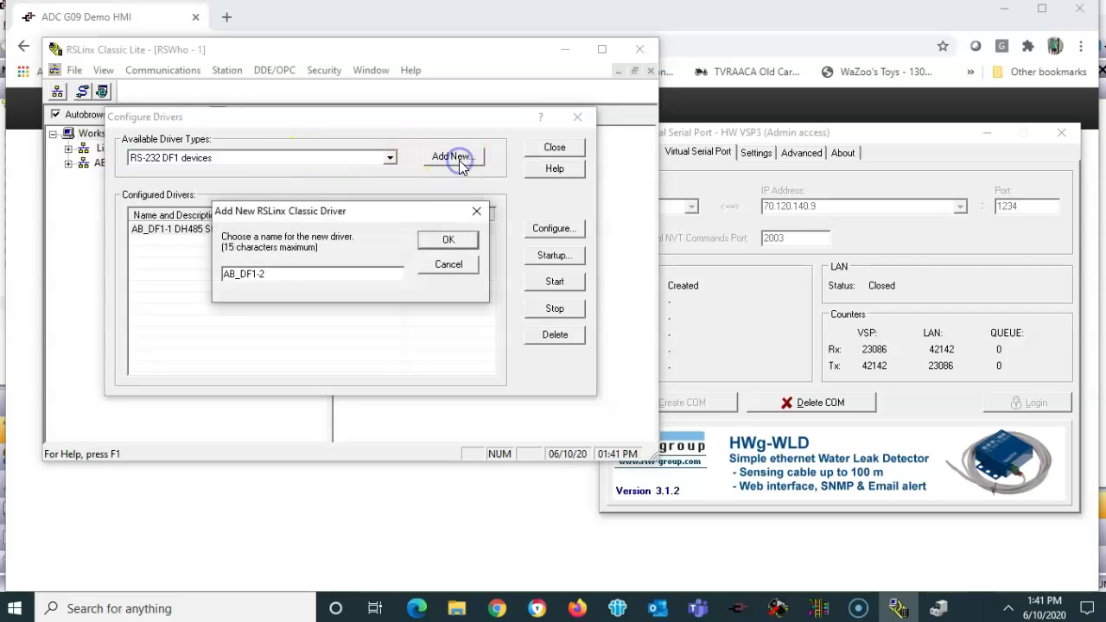
pyautogui.click(448, 239)
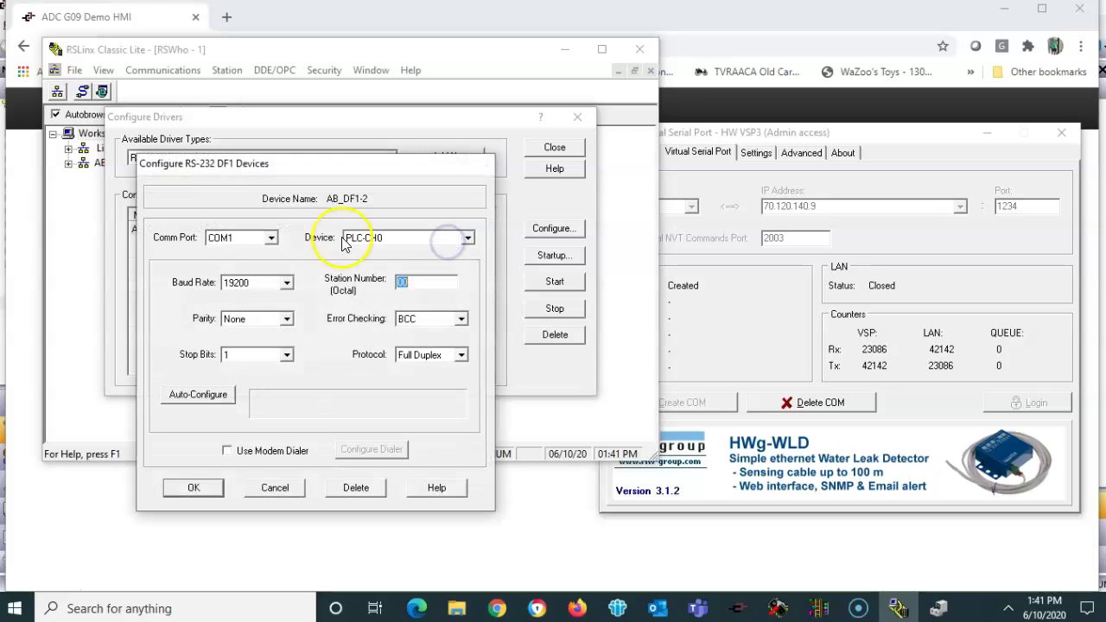
pyautogui.click(272, 238)
pyautogui.click(272, 274)
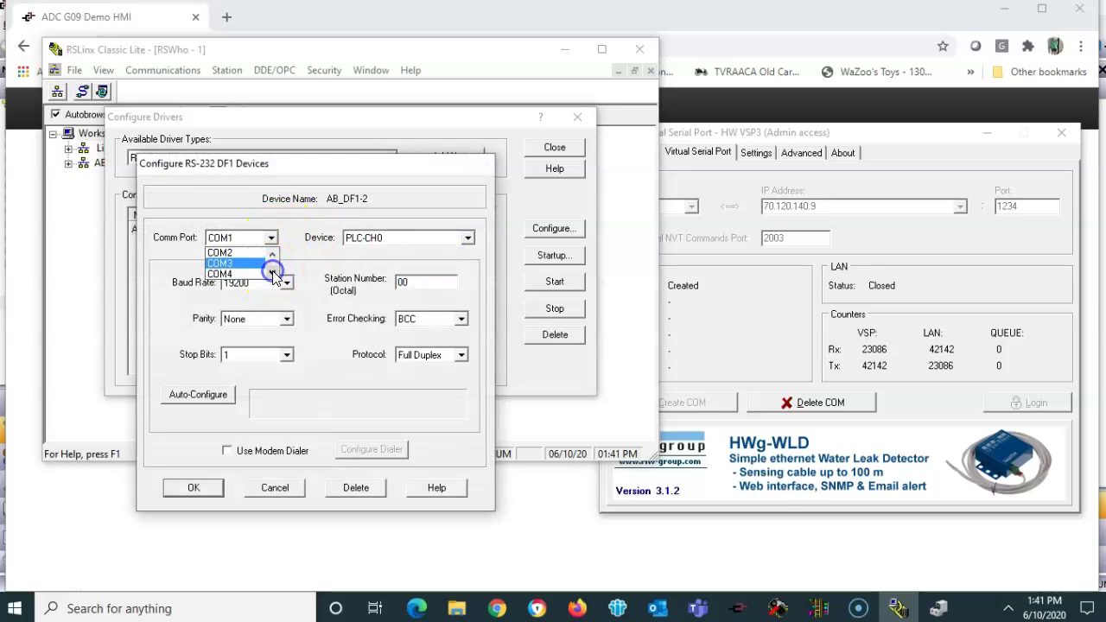
pyautogui.click(272, 274)
pyautogui.click(248, 275)
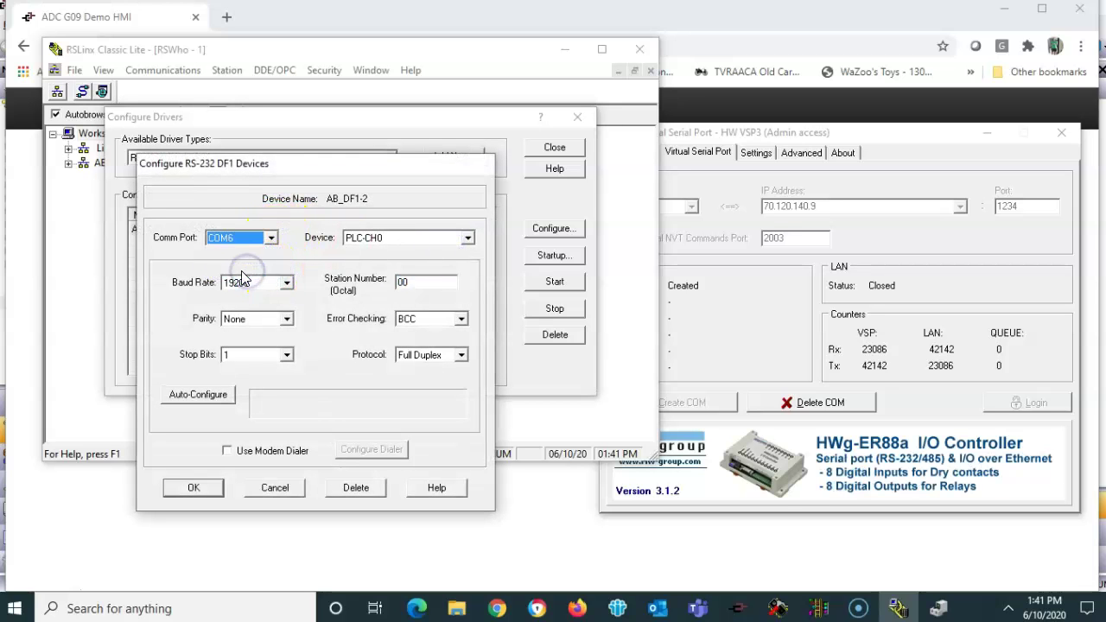
pyautogui.click(208, 399)
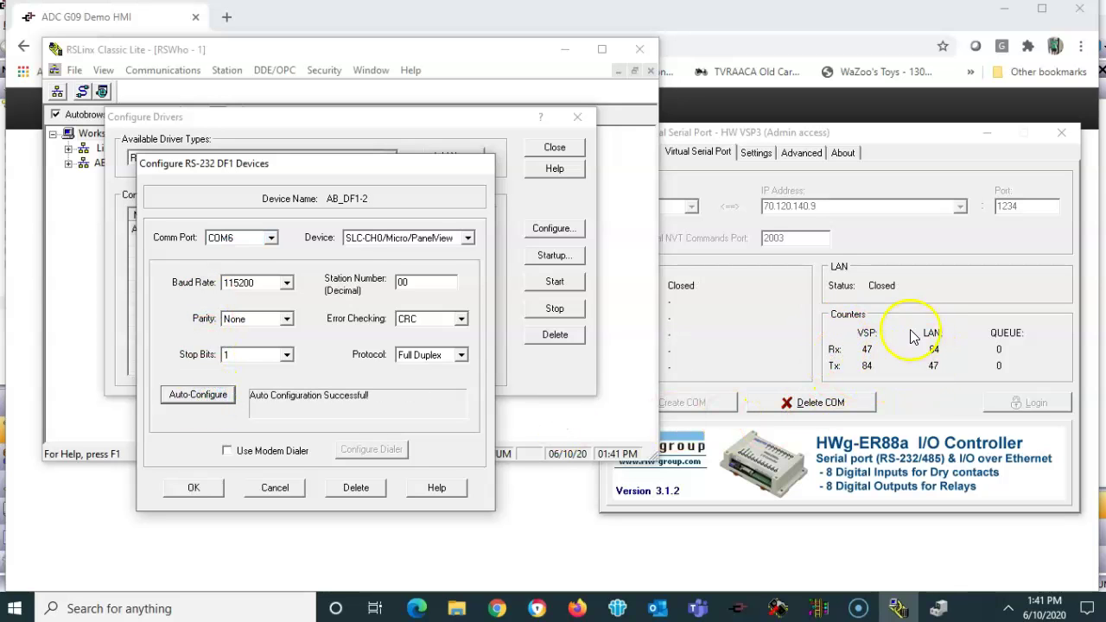
pyautogui.click(194, 496)
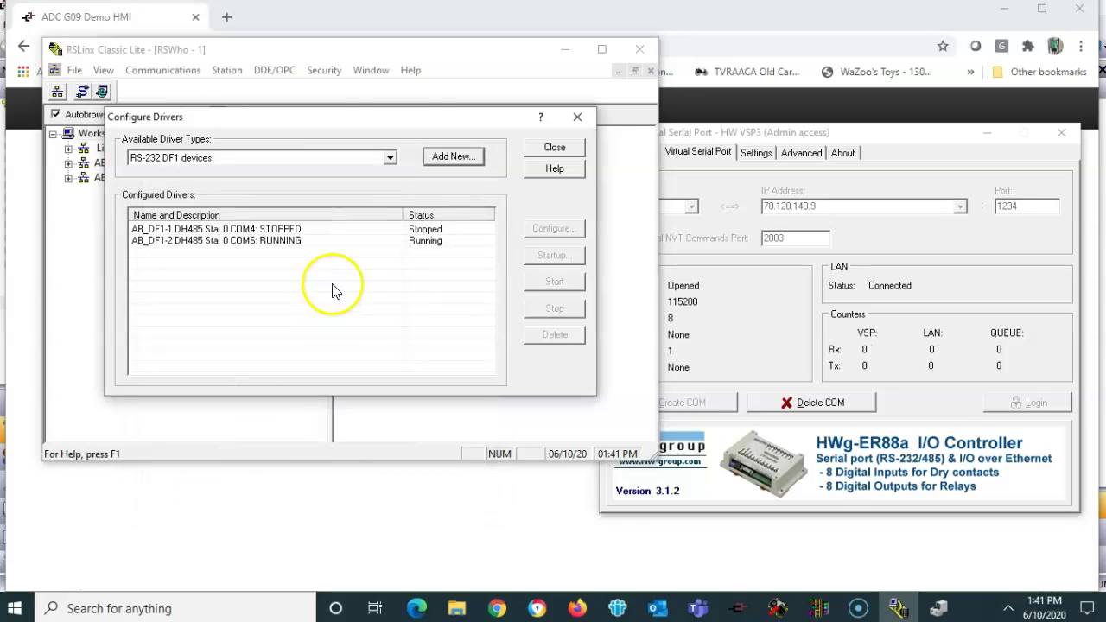
# Go online through Who Active by selecting the COM6 workstation node under AB_DF1-2.
pyautogui.click(819, 610)
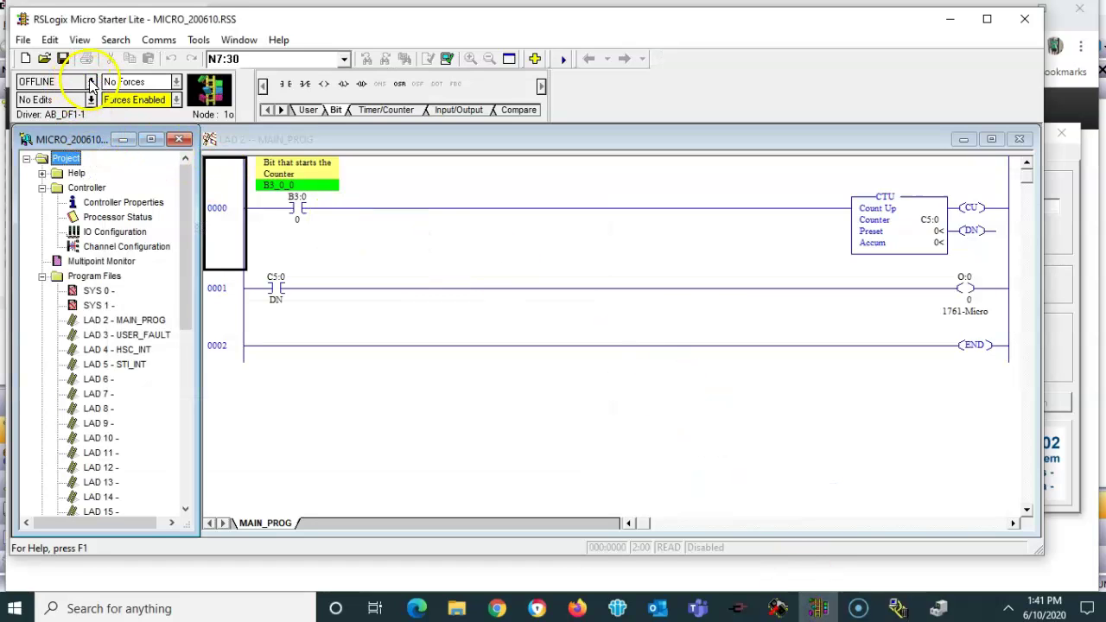
pyautogui.click(159, 39)
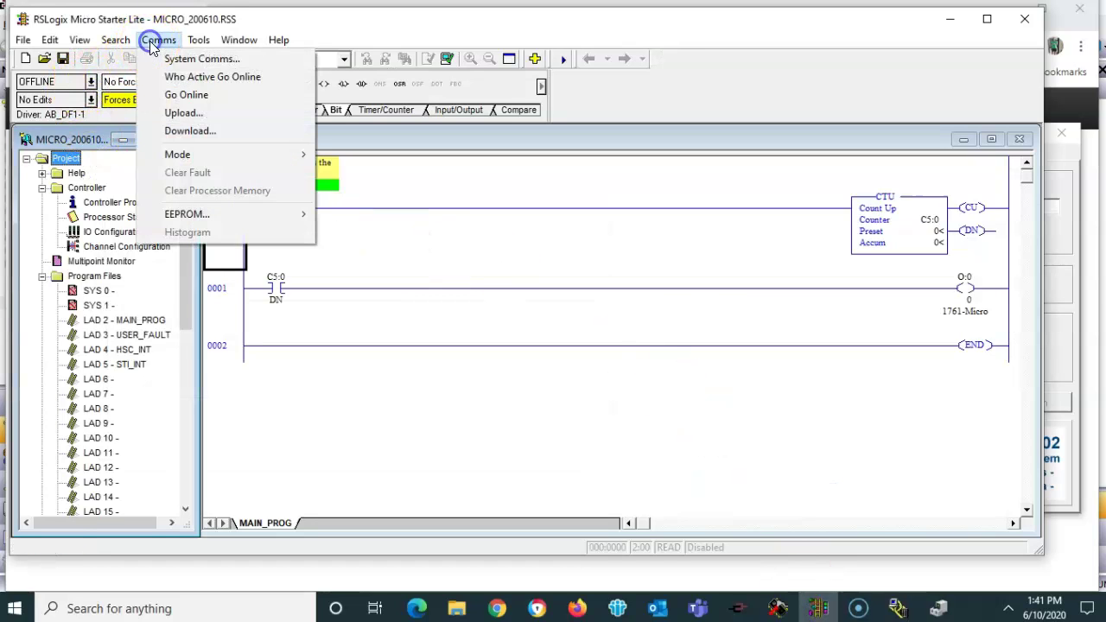
pyautogui.click(186, 78)
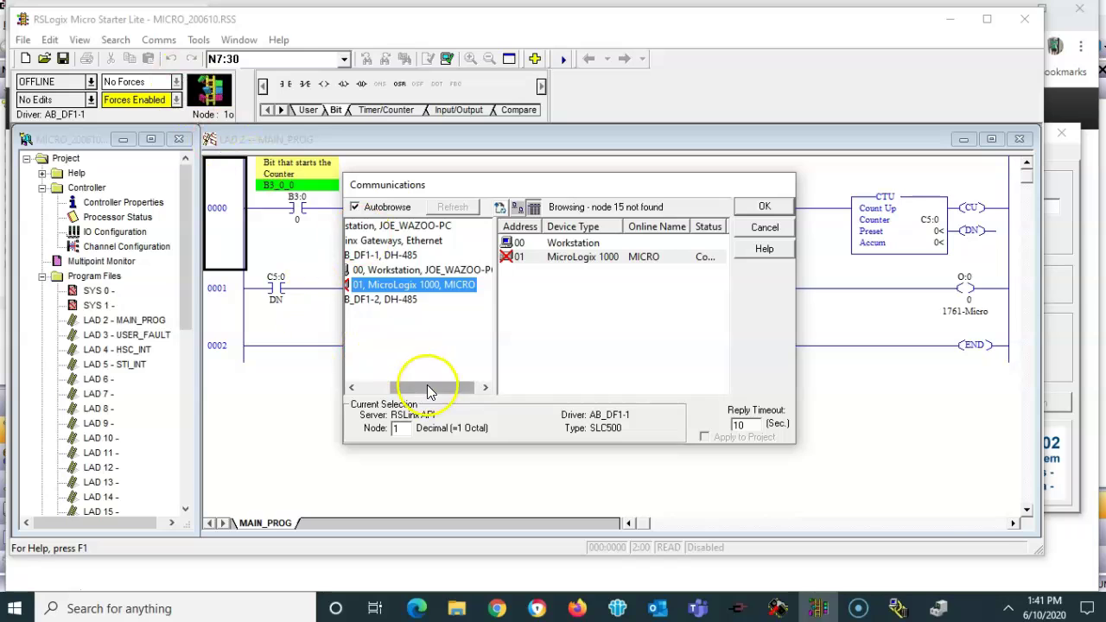
pyautogui.moveTo(430, 391); pyautogui.dragTo(375, 388)
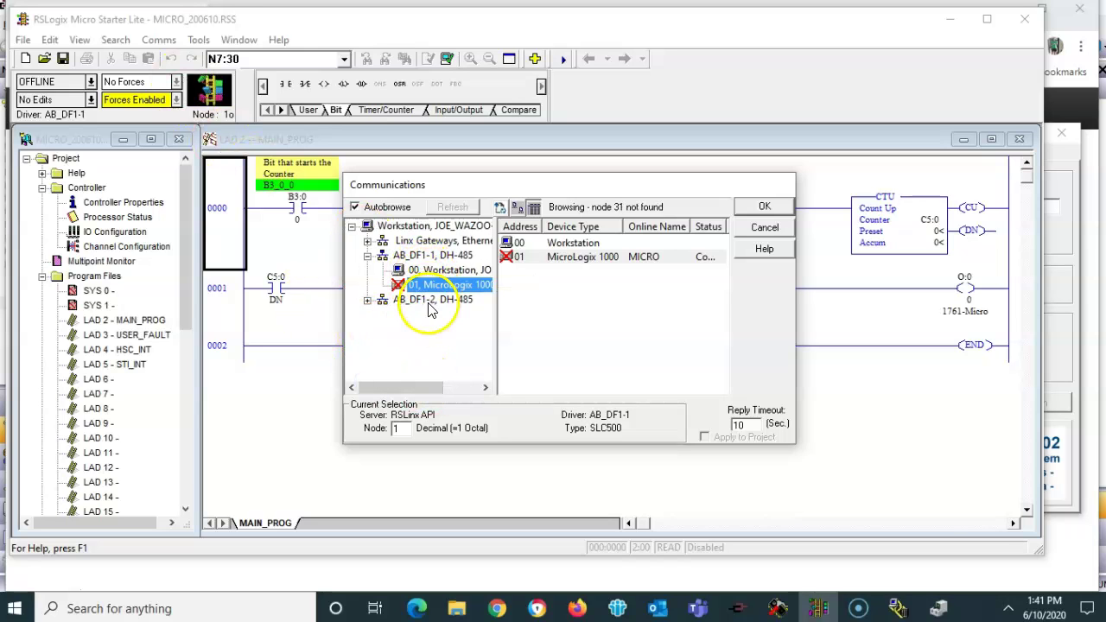
pyautogui.click(369, 300)
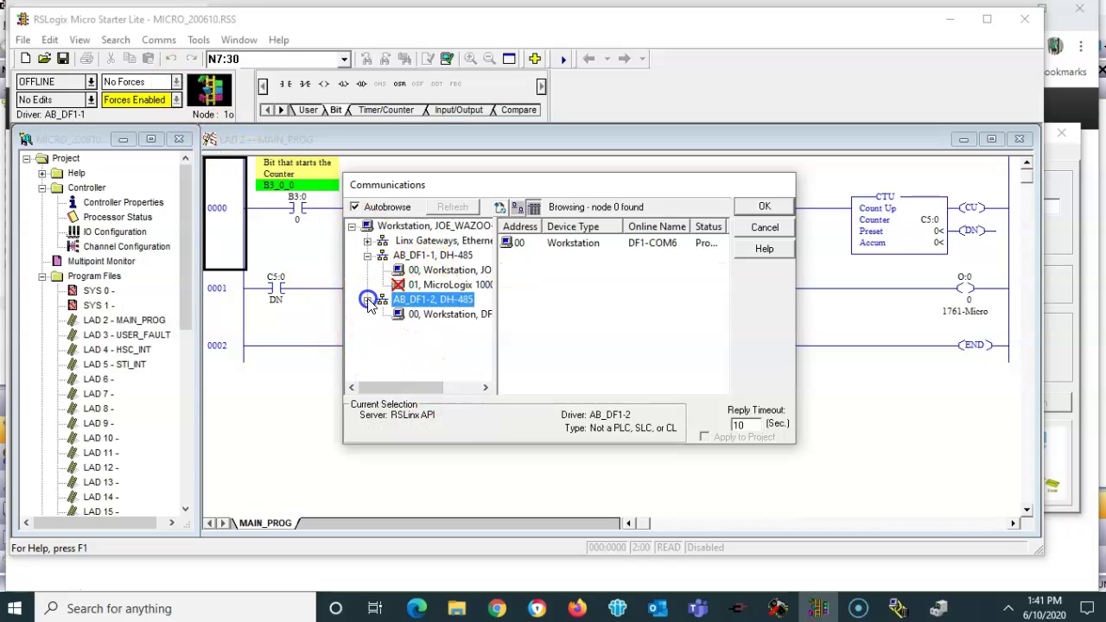
pyautogui.click(445, 315)
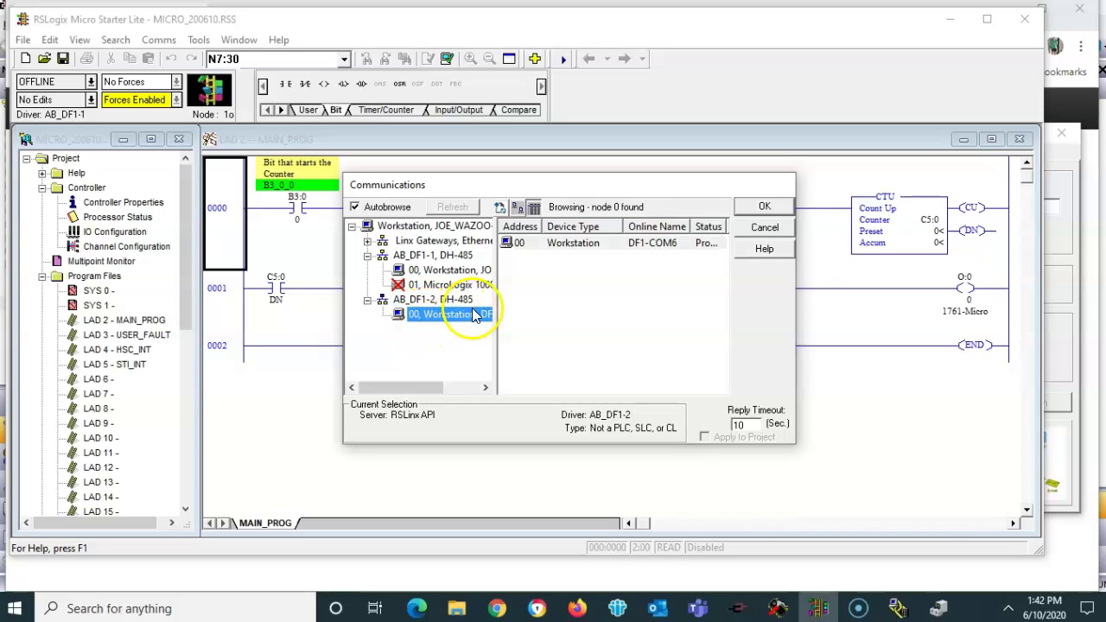
pyautogui.click(765, 207)
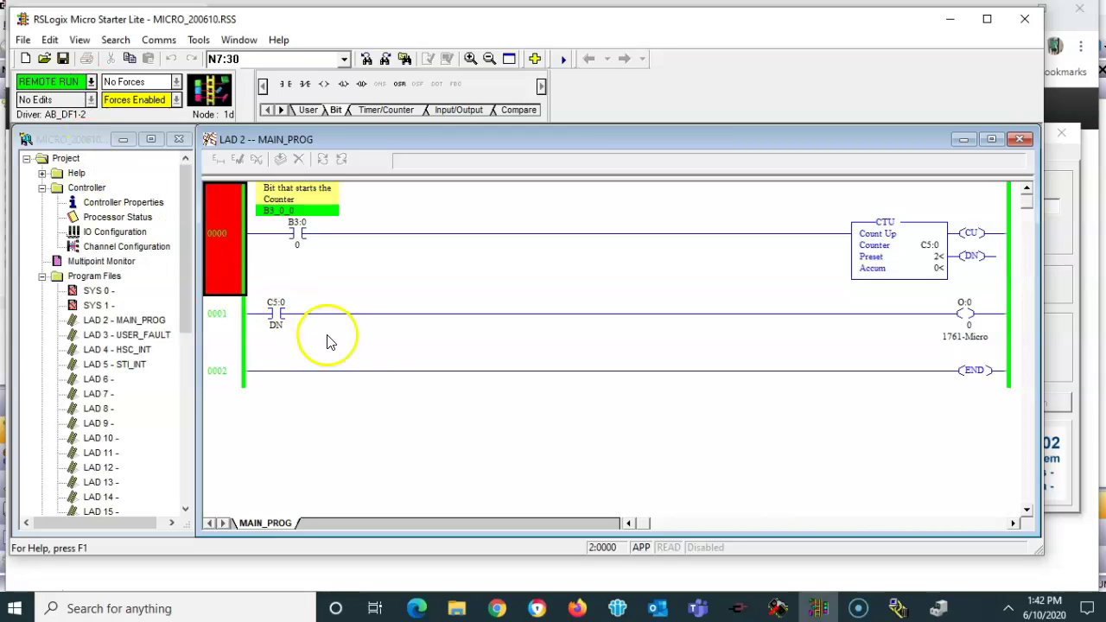
# Show the AB Micro1000 tag data page in the G09 web HMI.
pyautogui.click(496, 609)
pyautogui.click(147, 321)
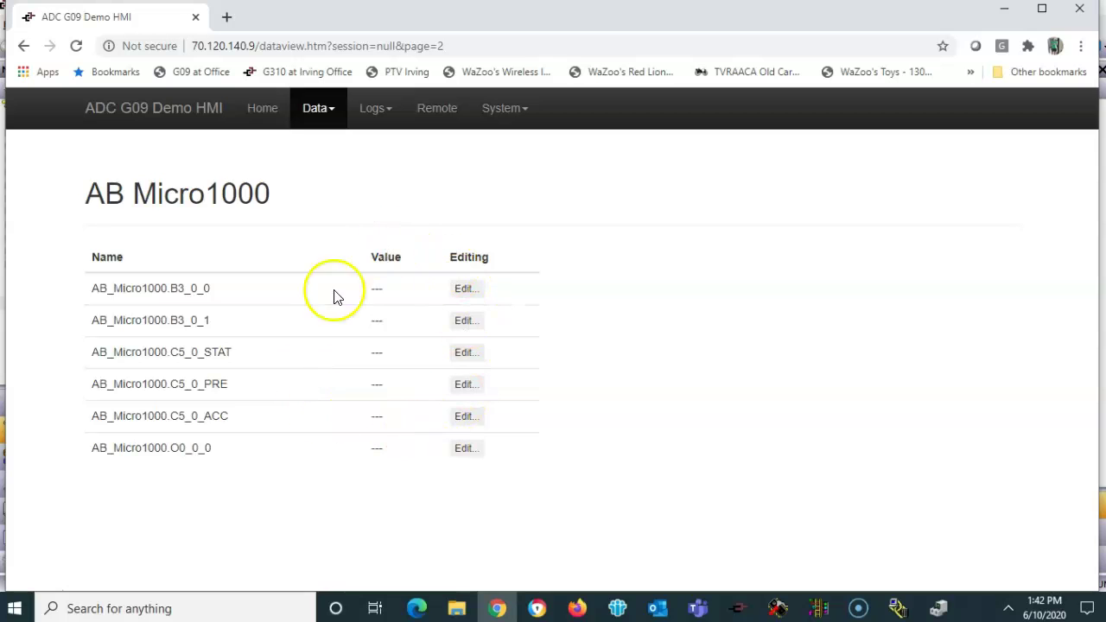
pyautogui.rightClick(415, 454)
pyautogui.click(647, 511)
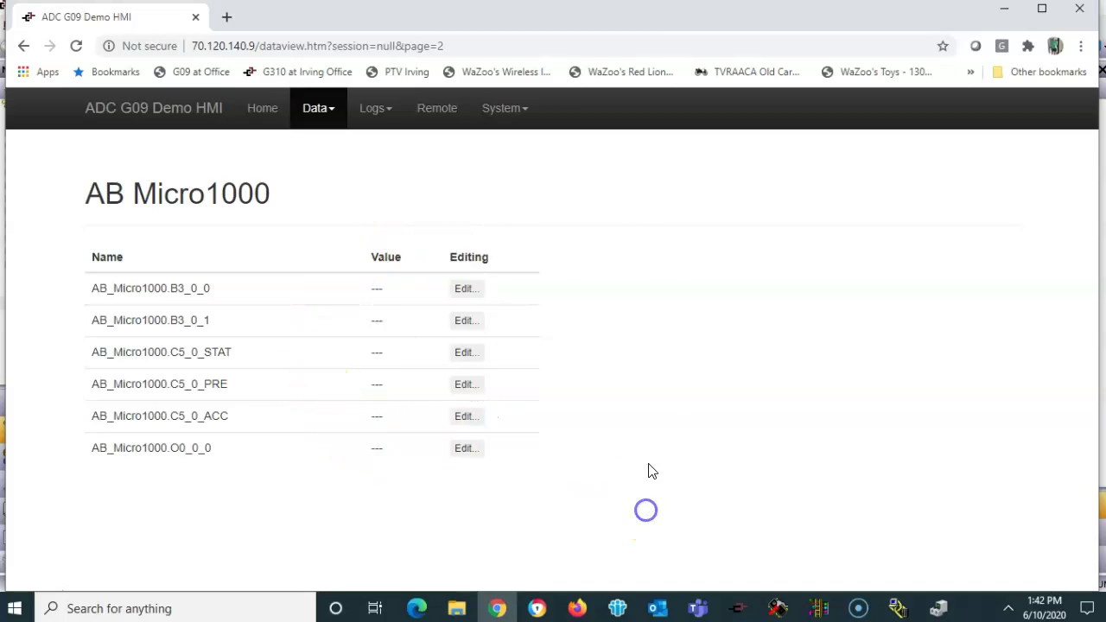
pyautogui.click(320, 474)
# Shrink RSLogix, place it beside the AB Micro1000 tag table, and choose Go Offline.
pyautogui.click(821, 608)
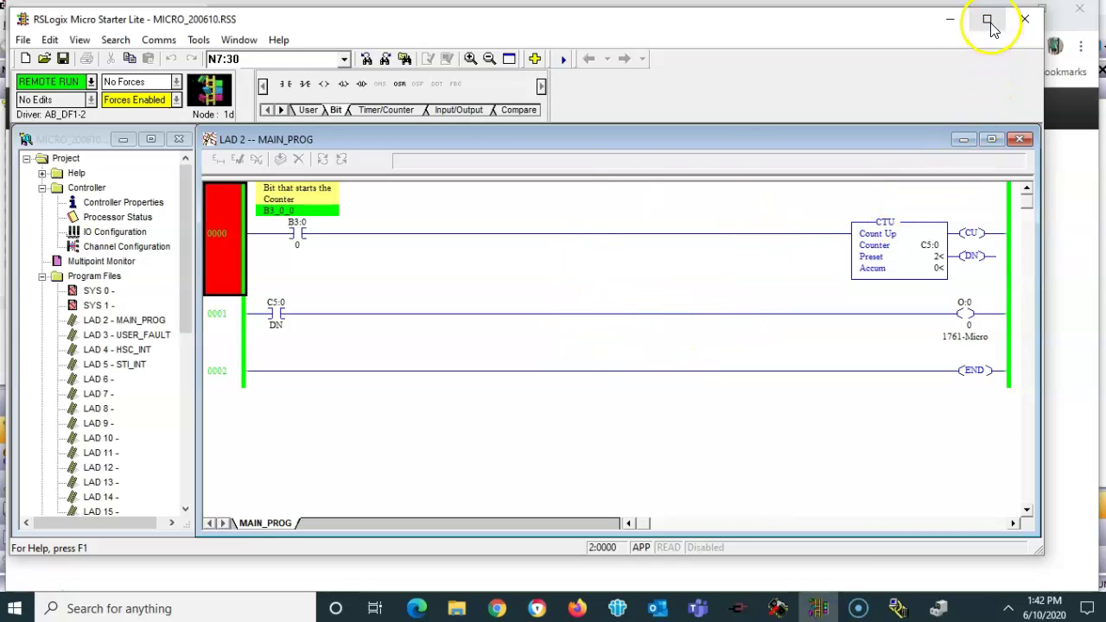
pyautogui.moveTo(1045, 10); pyautogui.dragTo(579, 187)
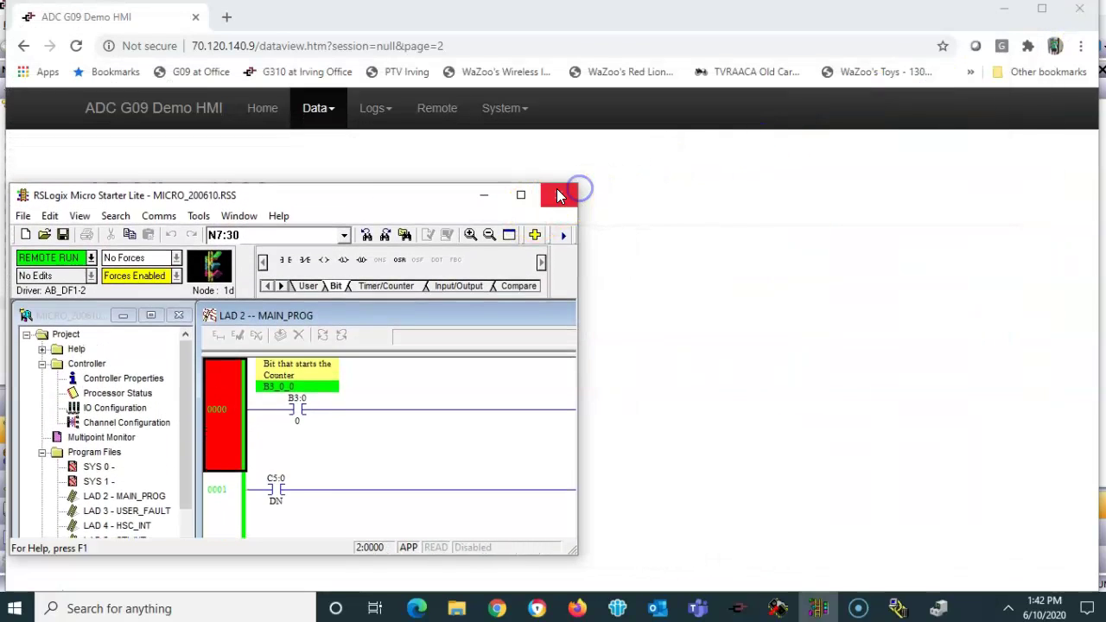
pyautogui.moveTo(358, 192); pyautogui.dragTo(844, 136)
pyautogui.click(580, 193)
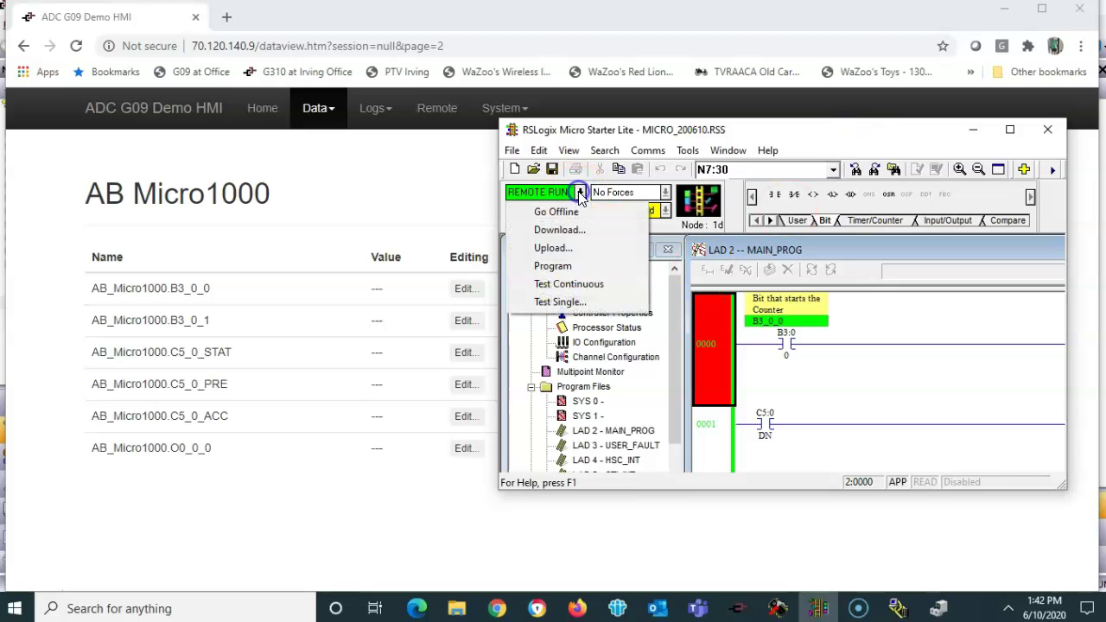
pyautogui.click(557, 213)
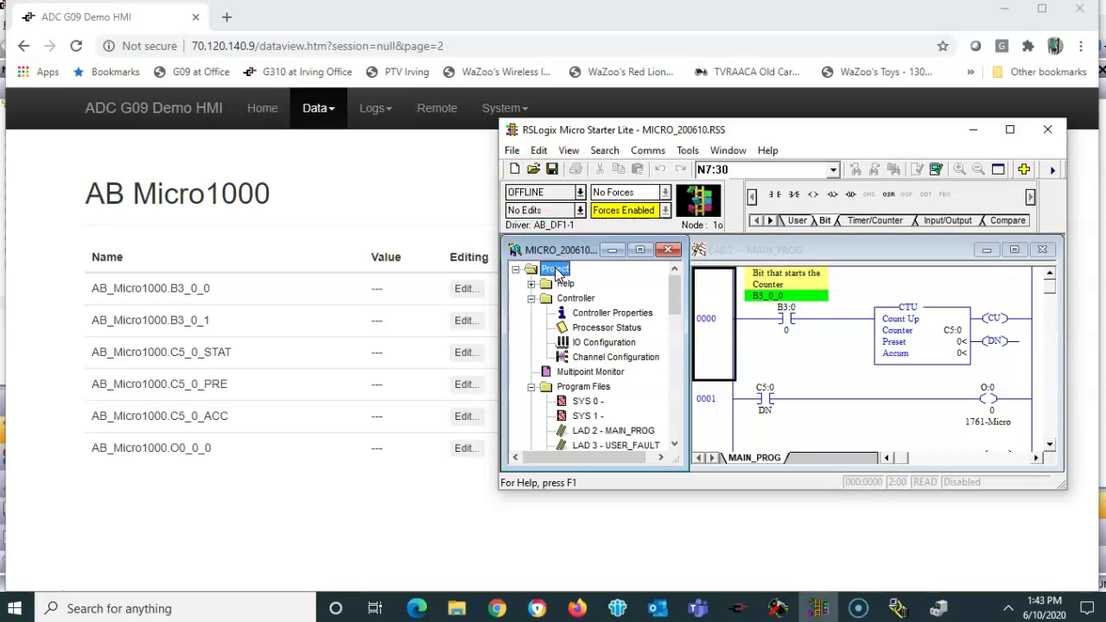
# Move RSLinx aside to reveal the web page and browse the AB_DF1-2 COM6 network.
pyautogui.click(898, 600)
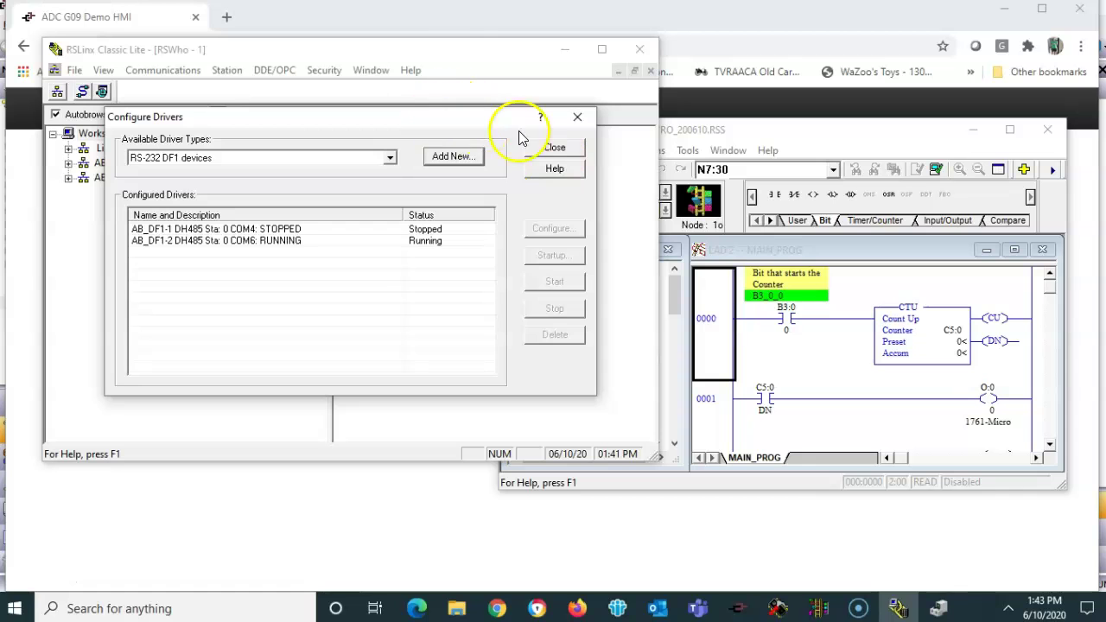
pyautogui.click(556, 148)
pyautogui.moveTo(503, 49); pyautogui.dragTo(988, 74)
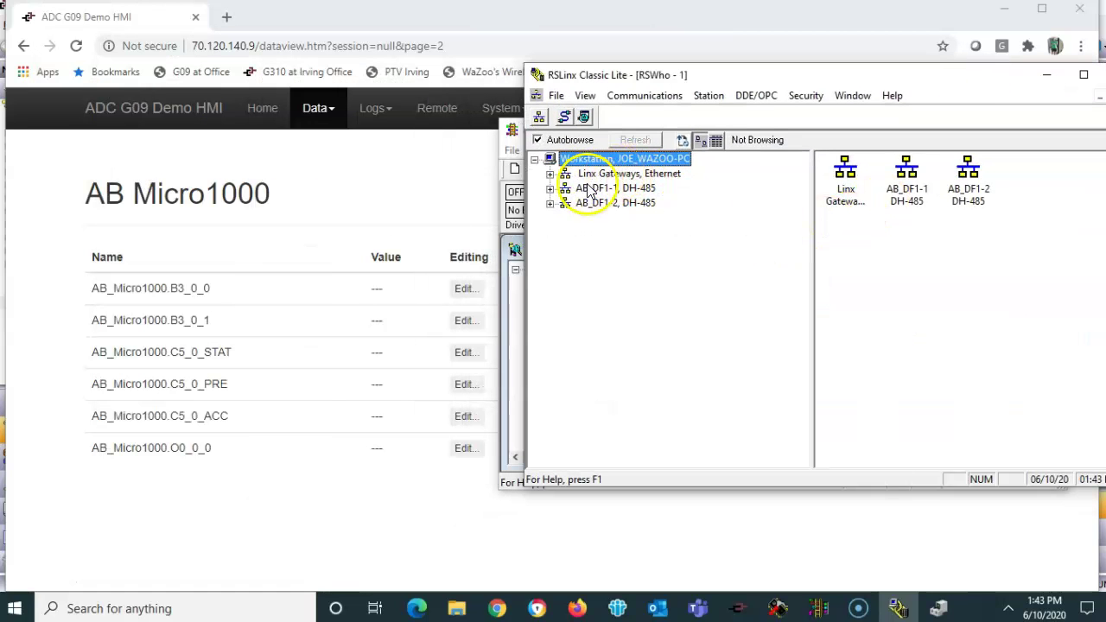
pyautogui.click(609, 204)
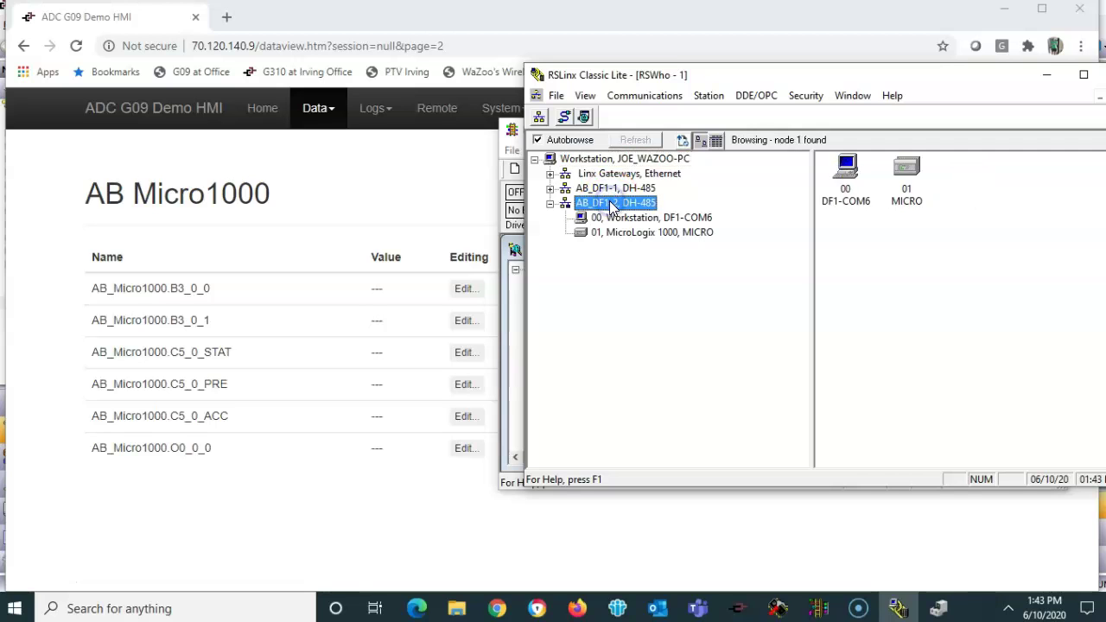
# In Configure Drivers, stop, restart, then stop AB_DF1-2 again to free COM6.
pyautogui.click(564, 115)
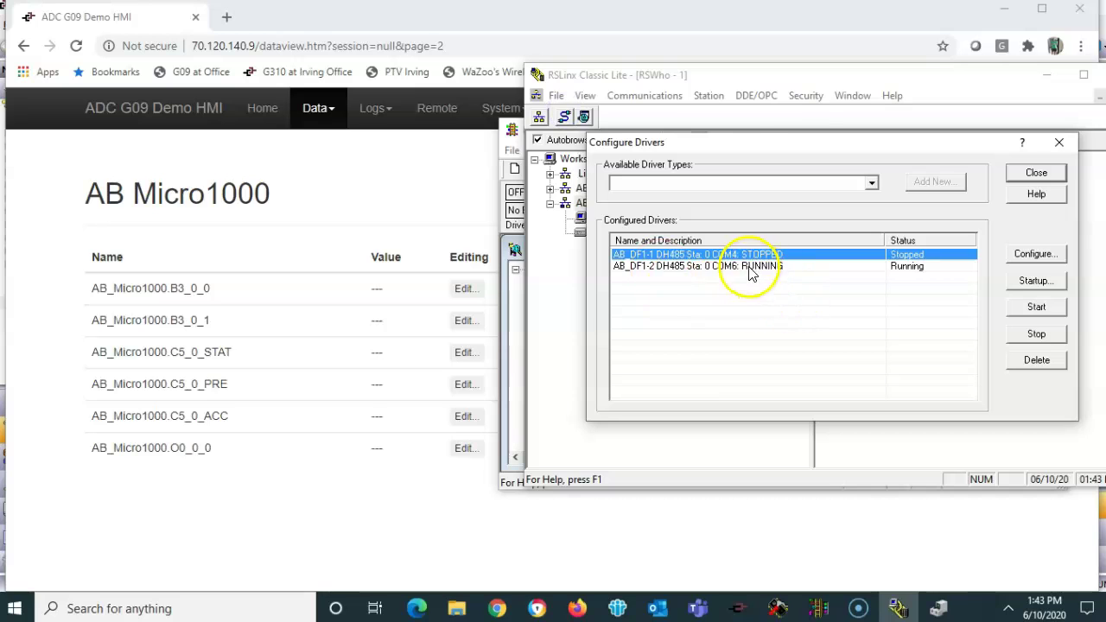
pyautogui.click(752, 268)
pyautogui.click(1053, 337)
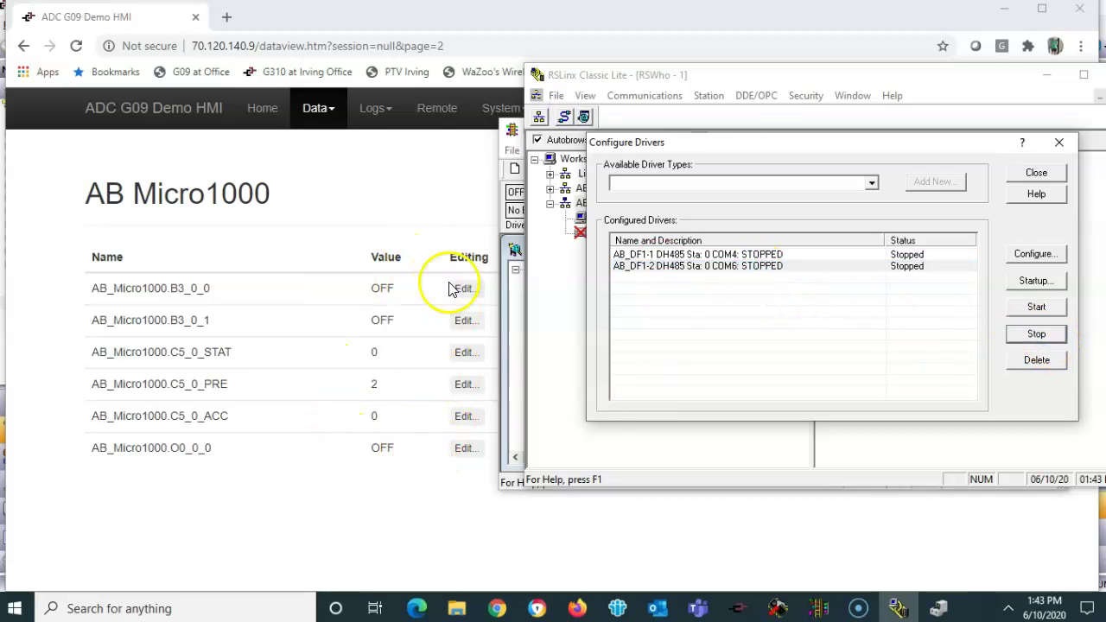
pyautogui.click(1042, 308)
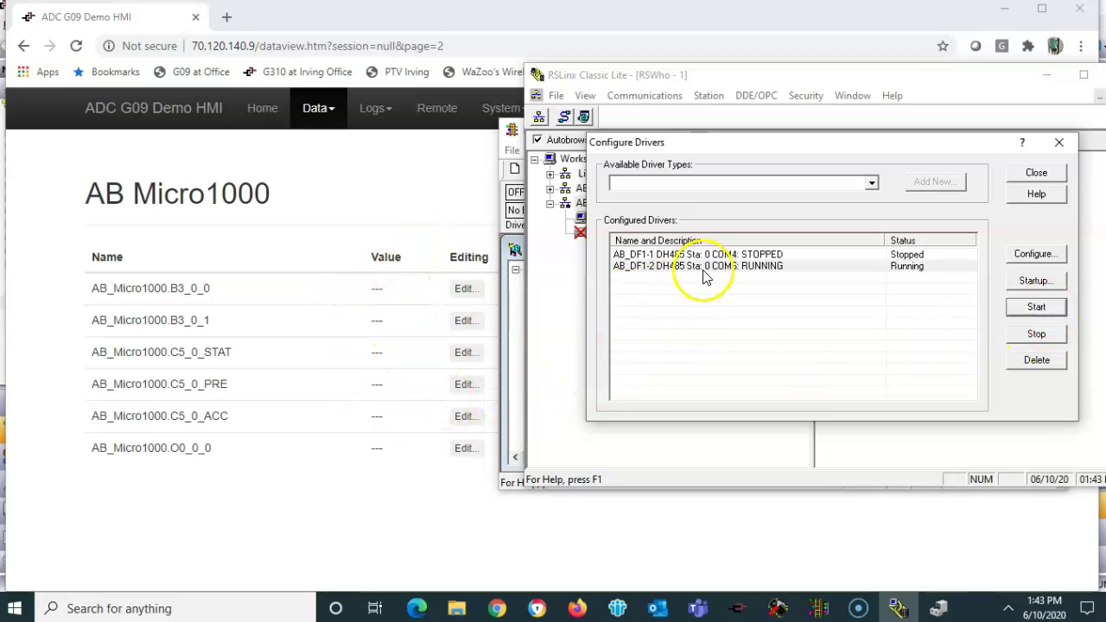
pyautogui.click(1040, 336)
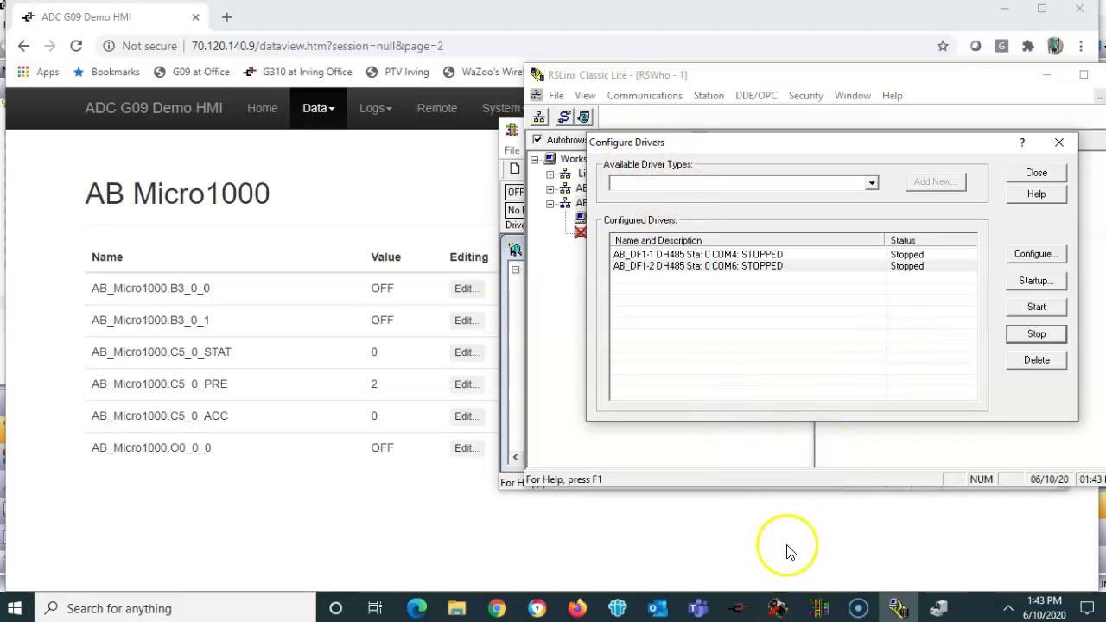
pyautogui.click(781, 605)
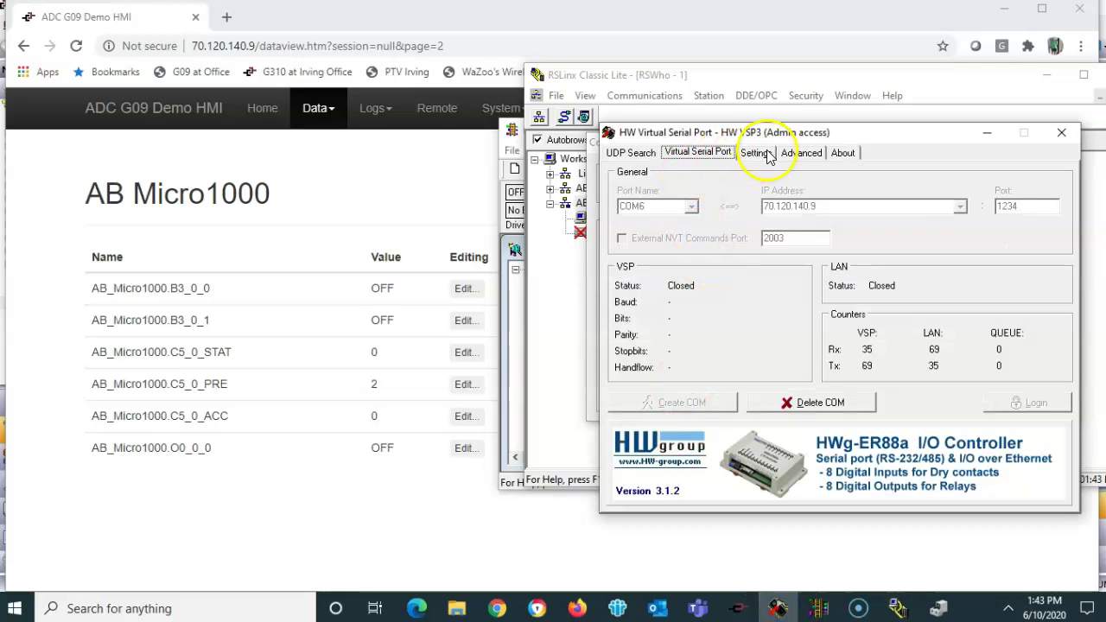
pyautogui.click(741, 115)
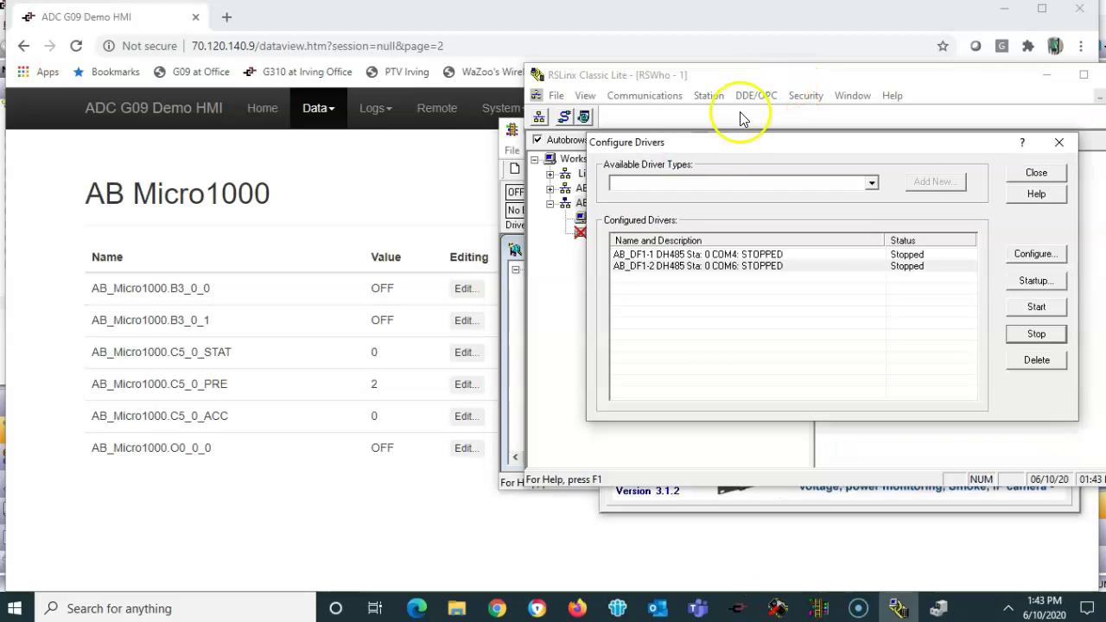